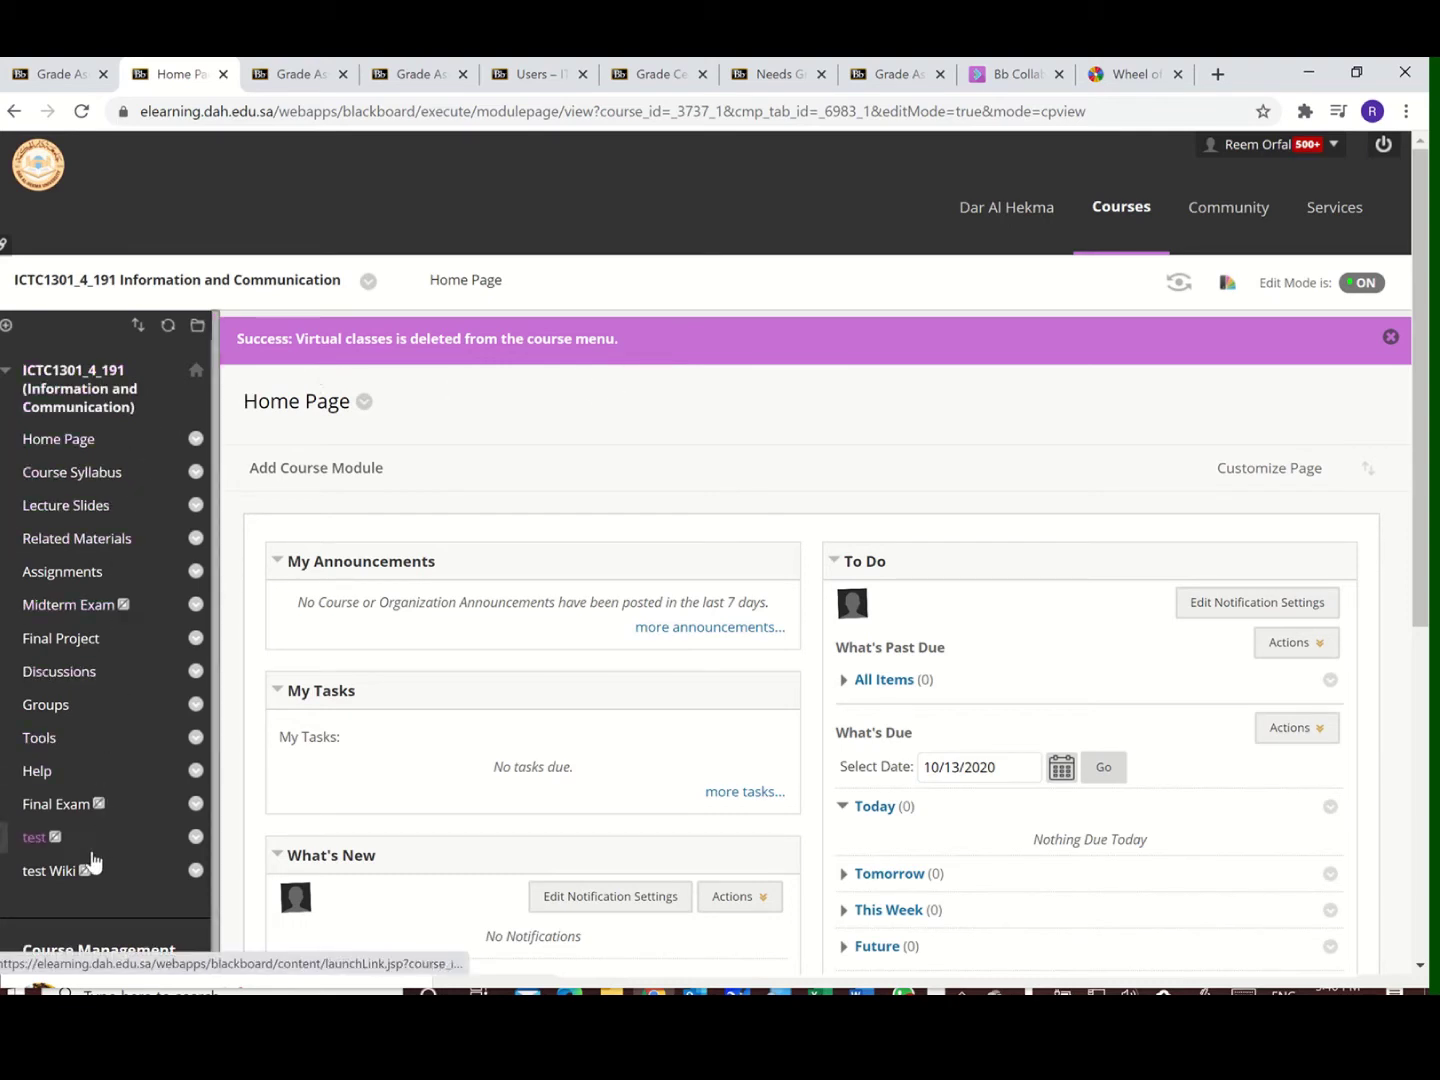
Step: Start adding a new Tool Link item to the course menu
click(7, 325)
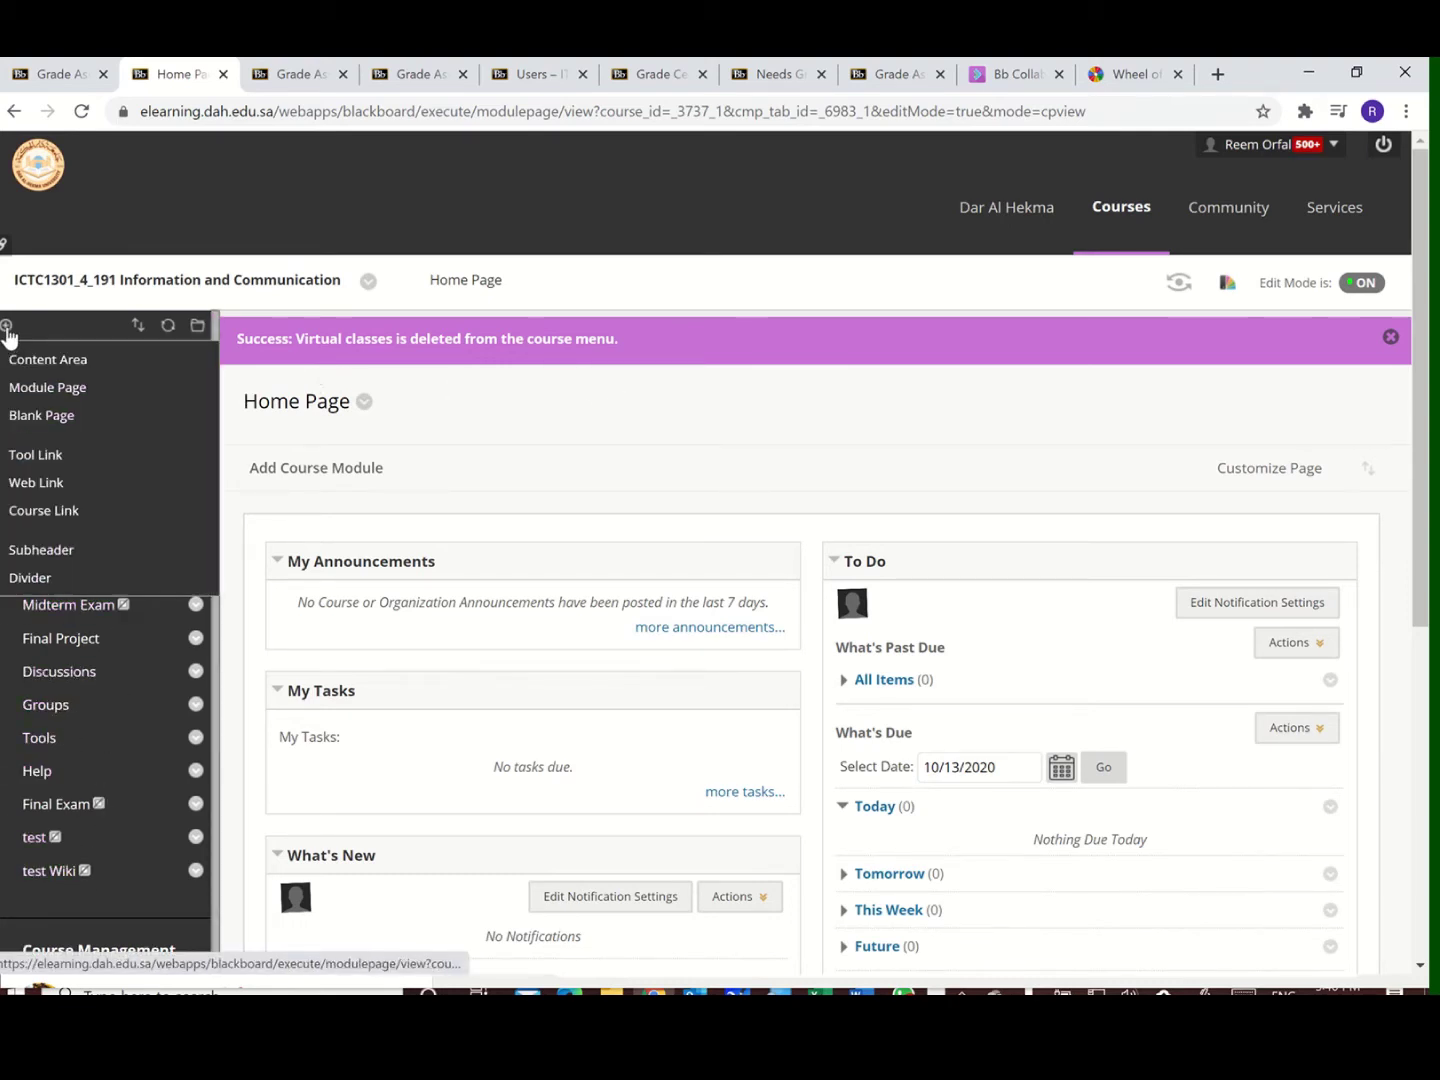
click(102, 638)
click(9, 329)
scroll(16, 337, down, 1)
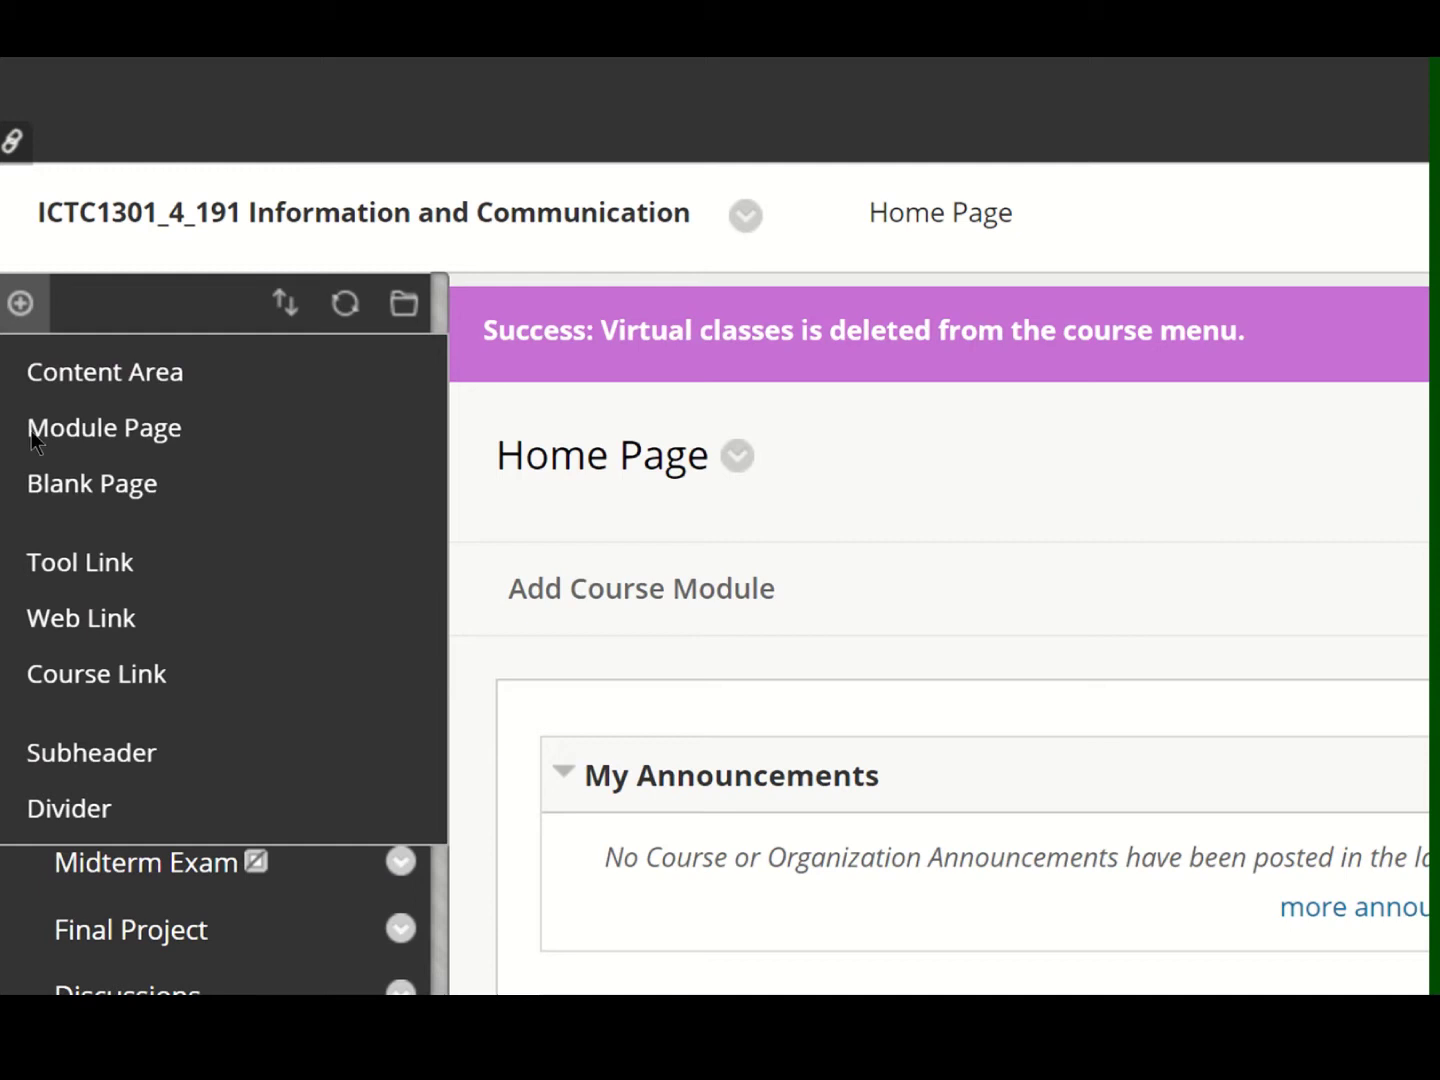
click(79, 562)
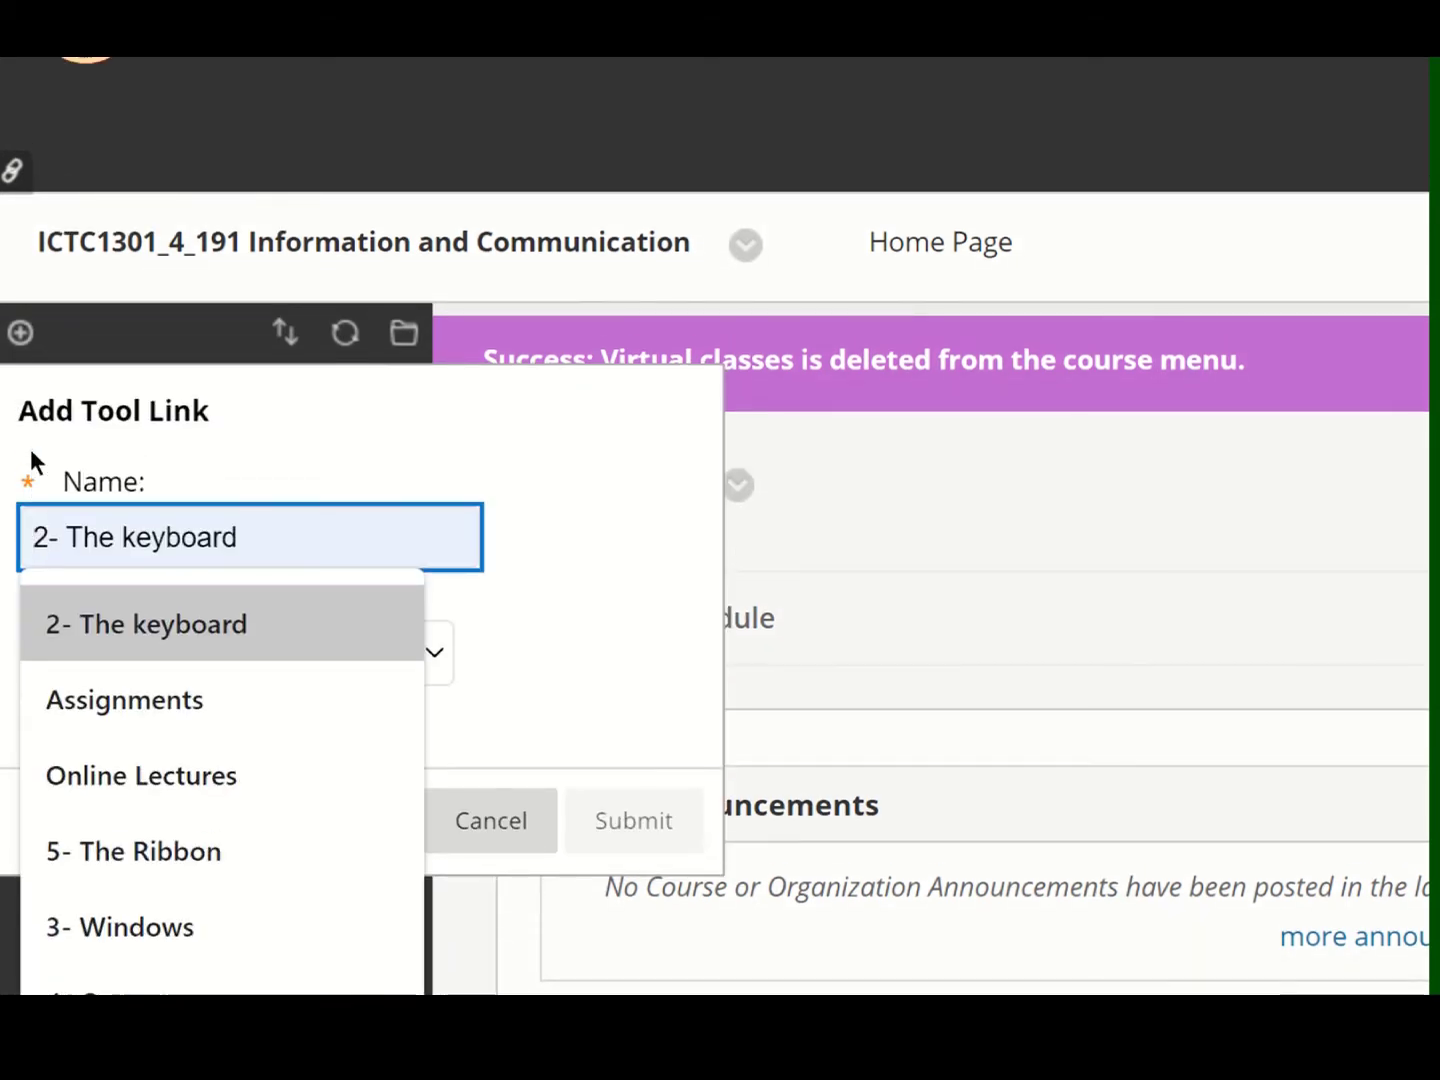
Step: Name the tool link 'Virtual classes', set its type to Blackboard Collaborate Ultra, and submit
key(Up)
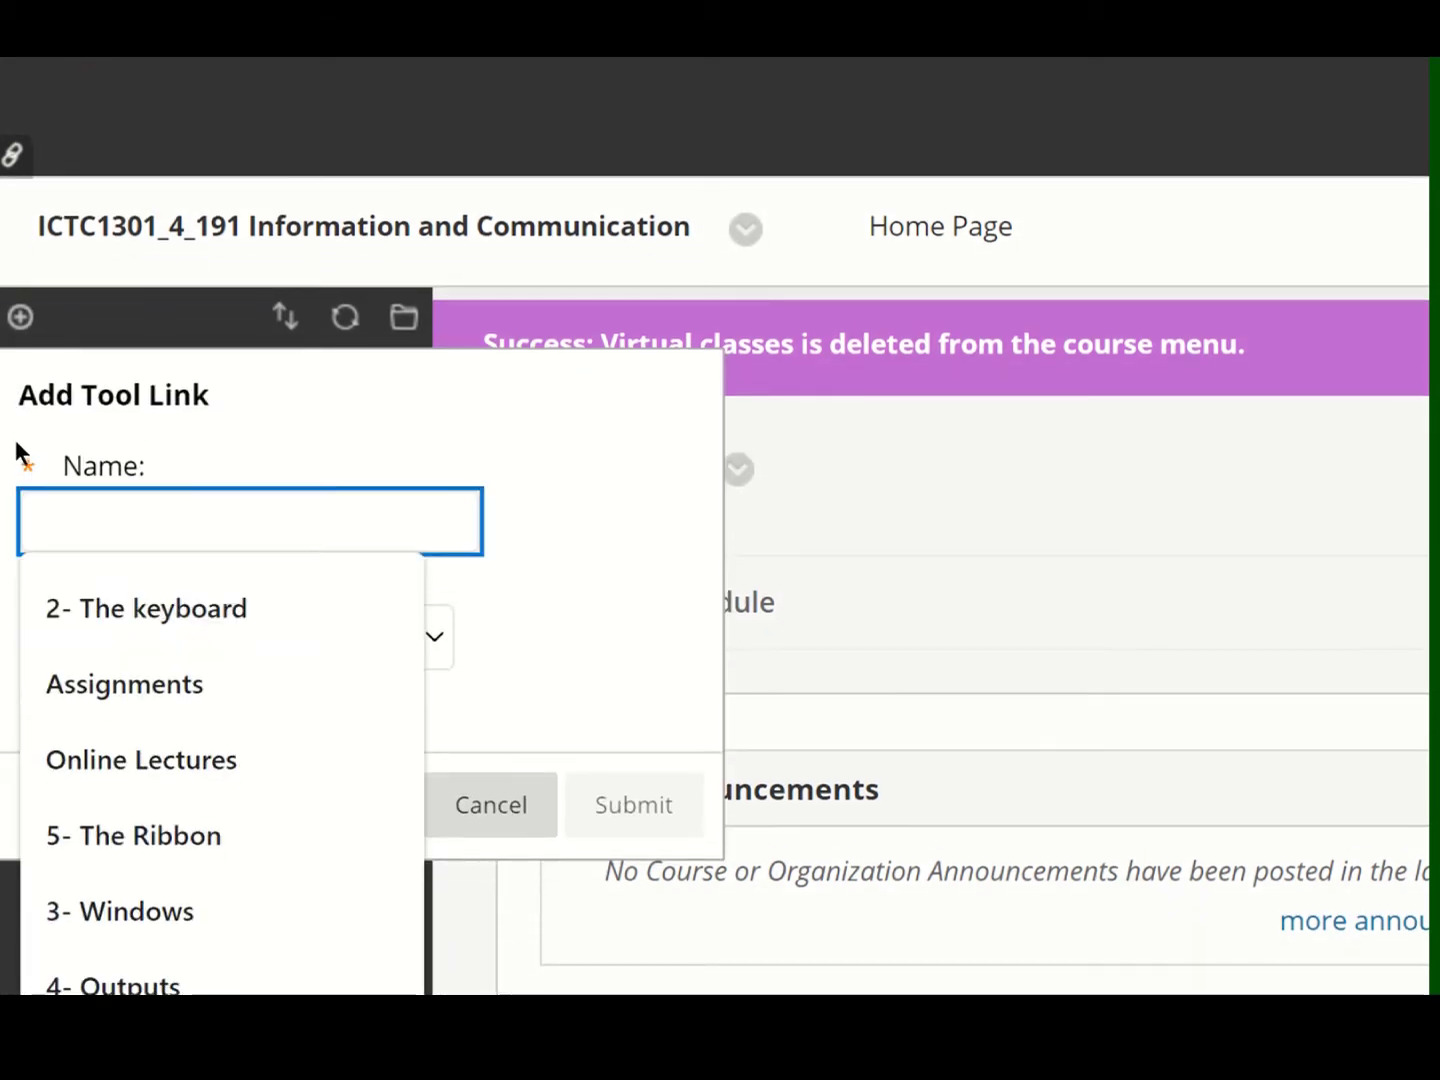
key(Down)
key(Up)
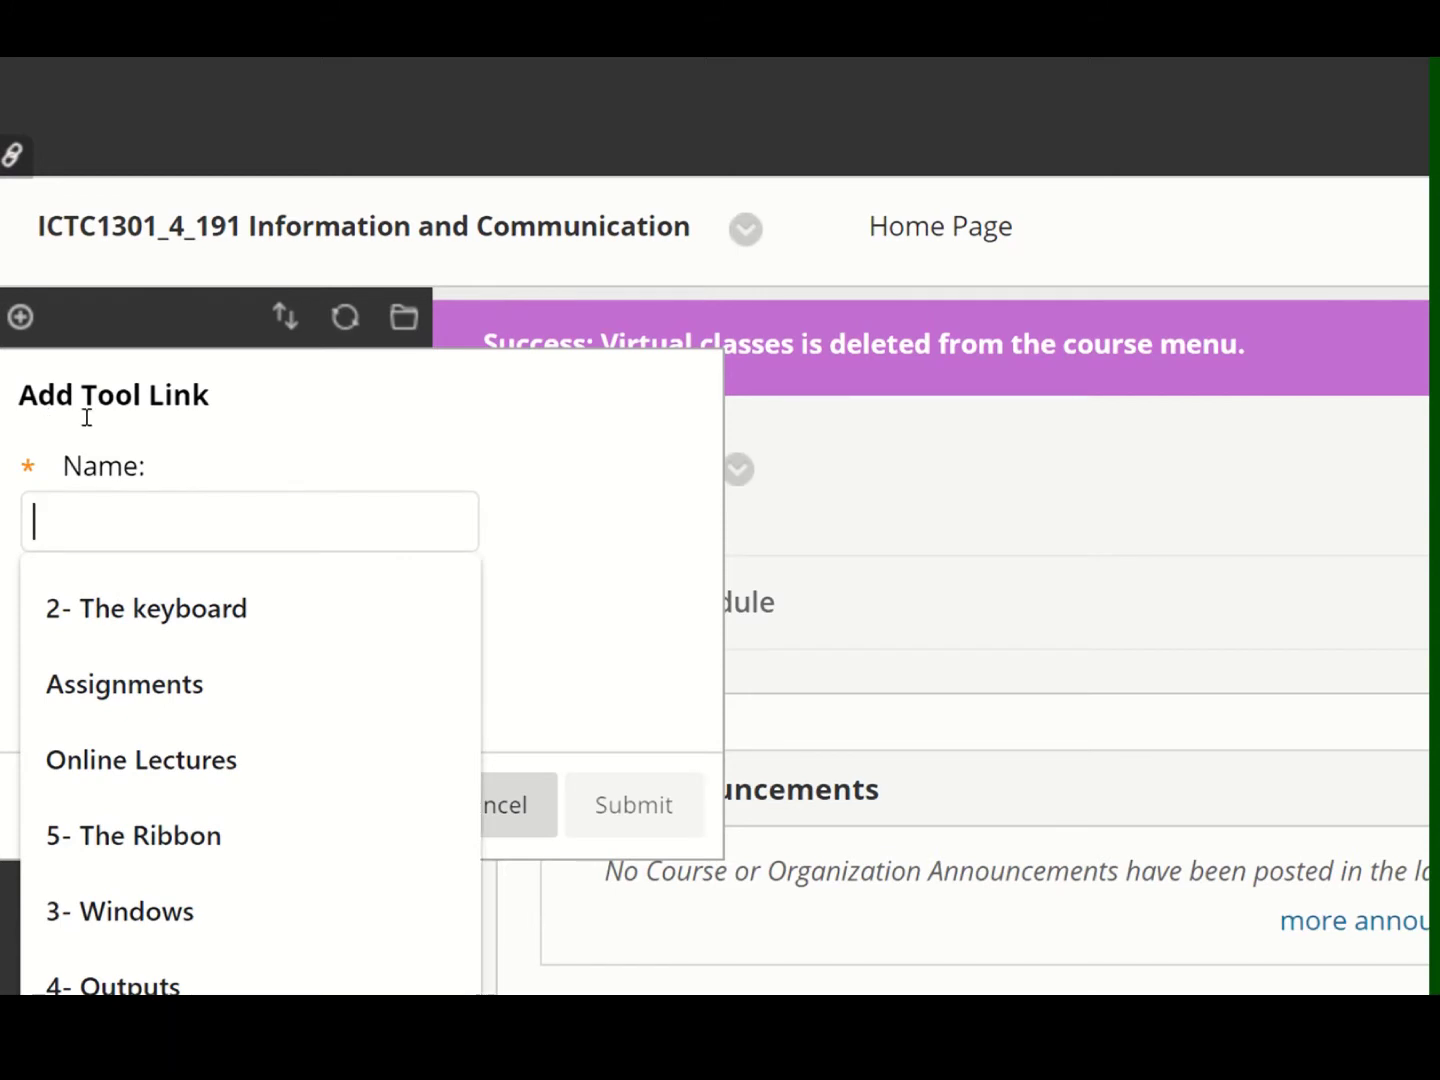
text(v)
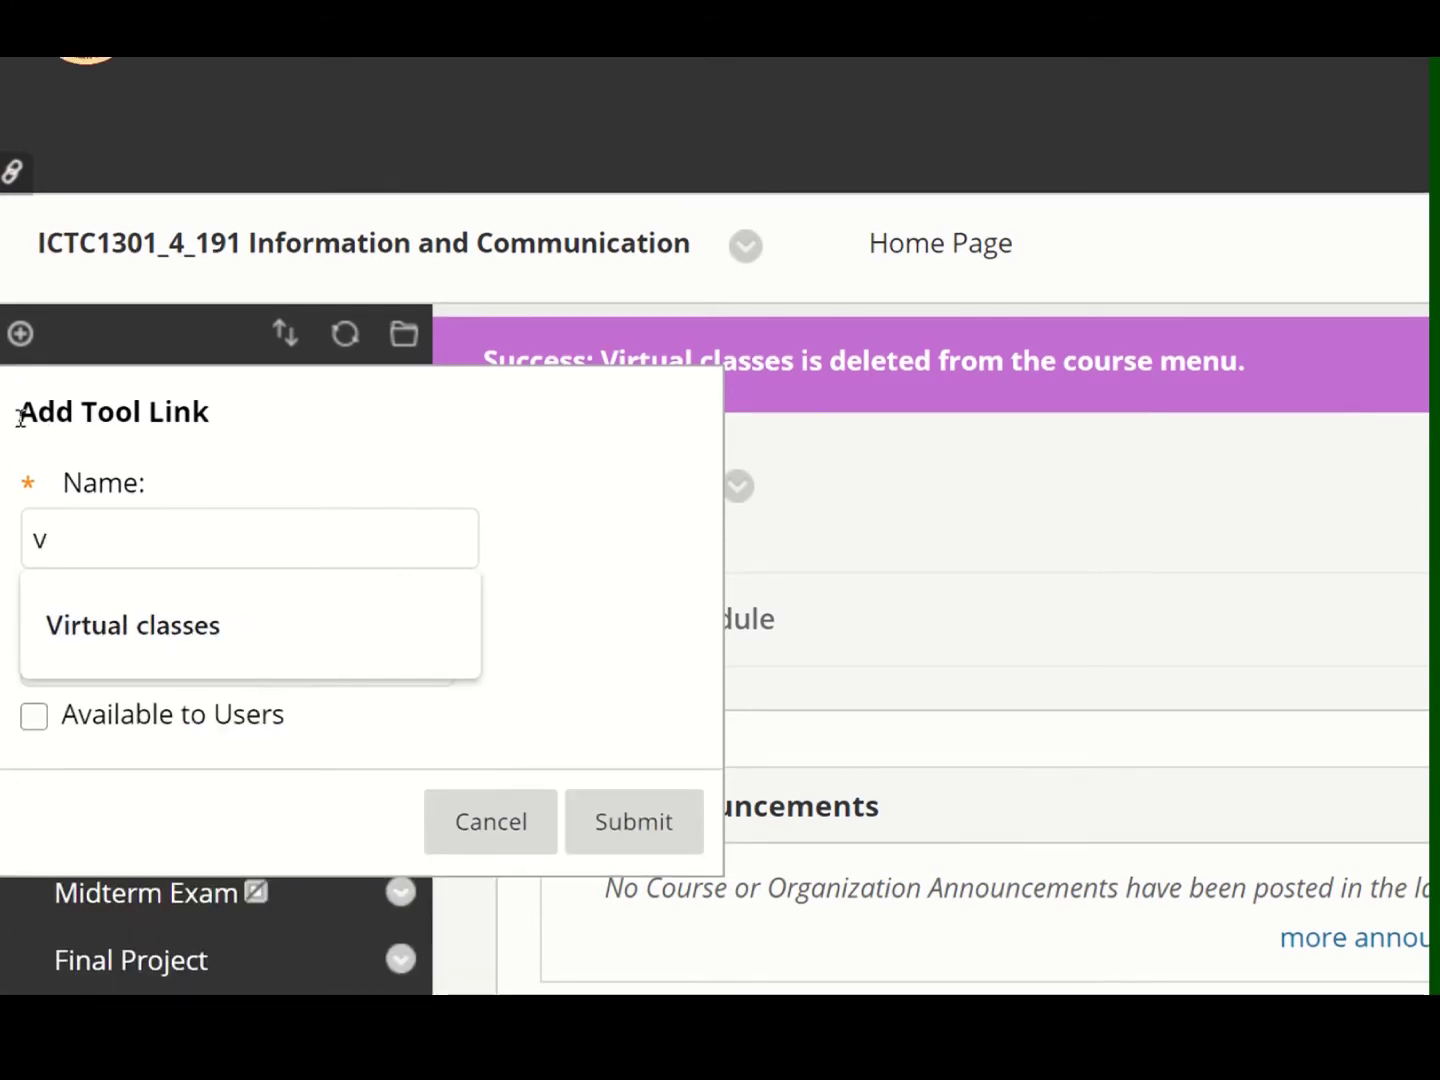
key(Down)
key(Return)
click(236, 657)
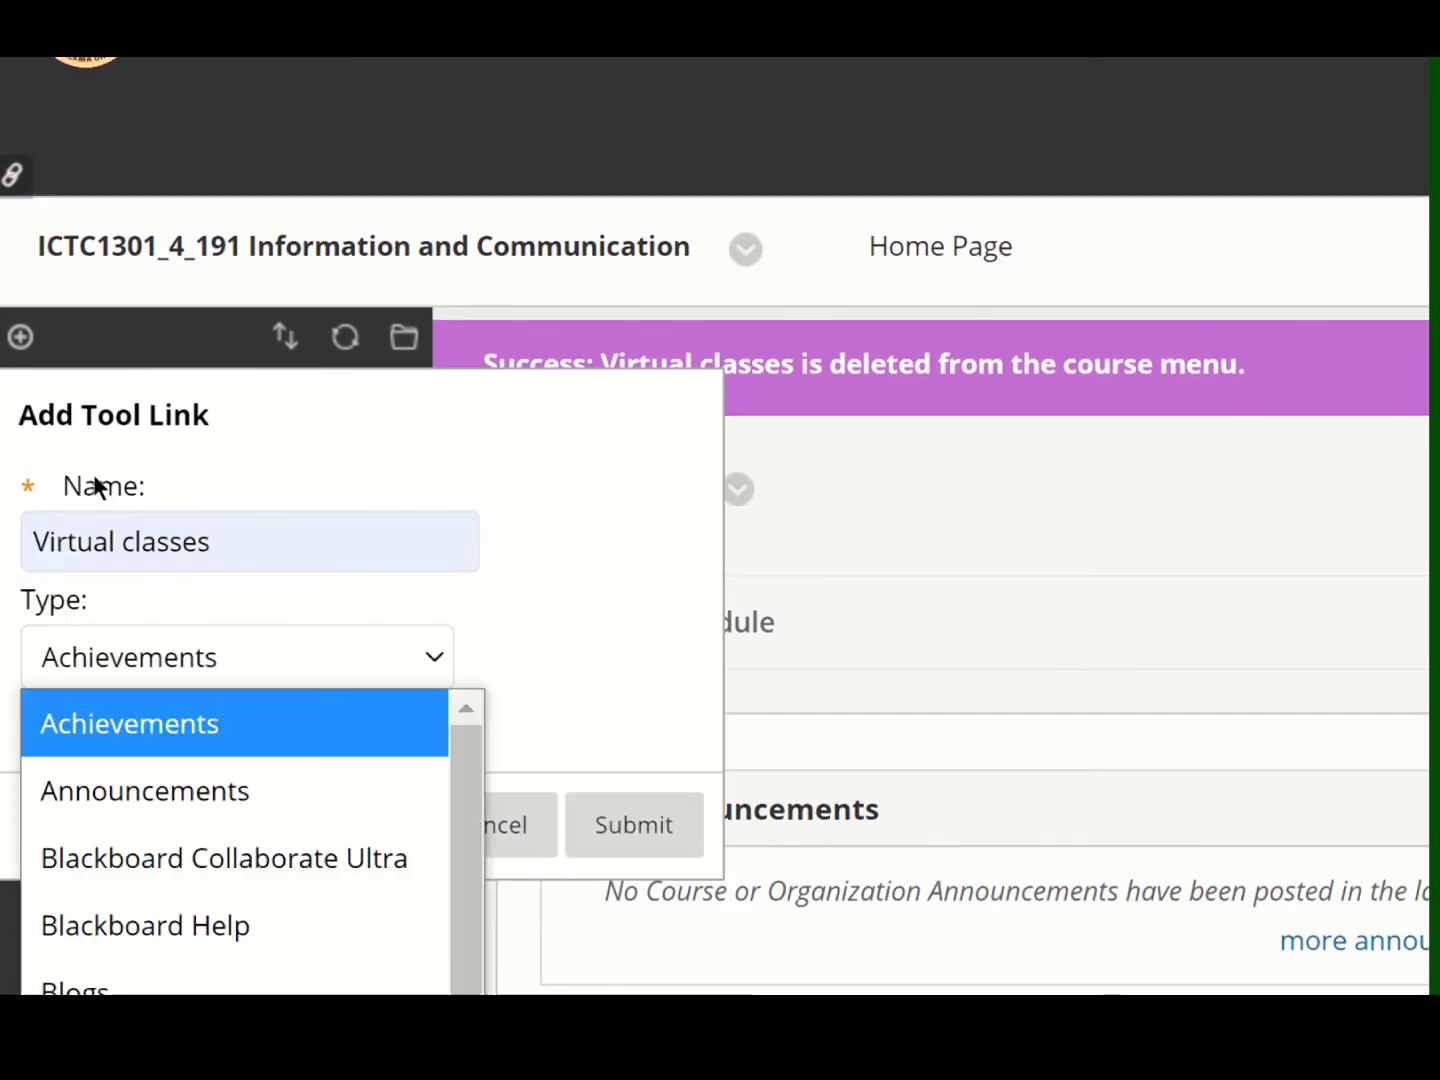
key(Up)
key(Up)
key(Up)
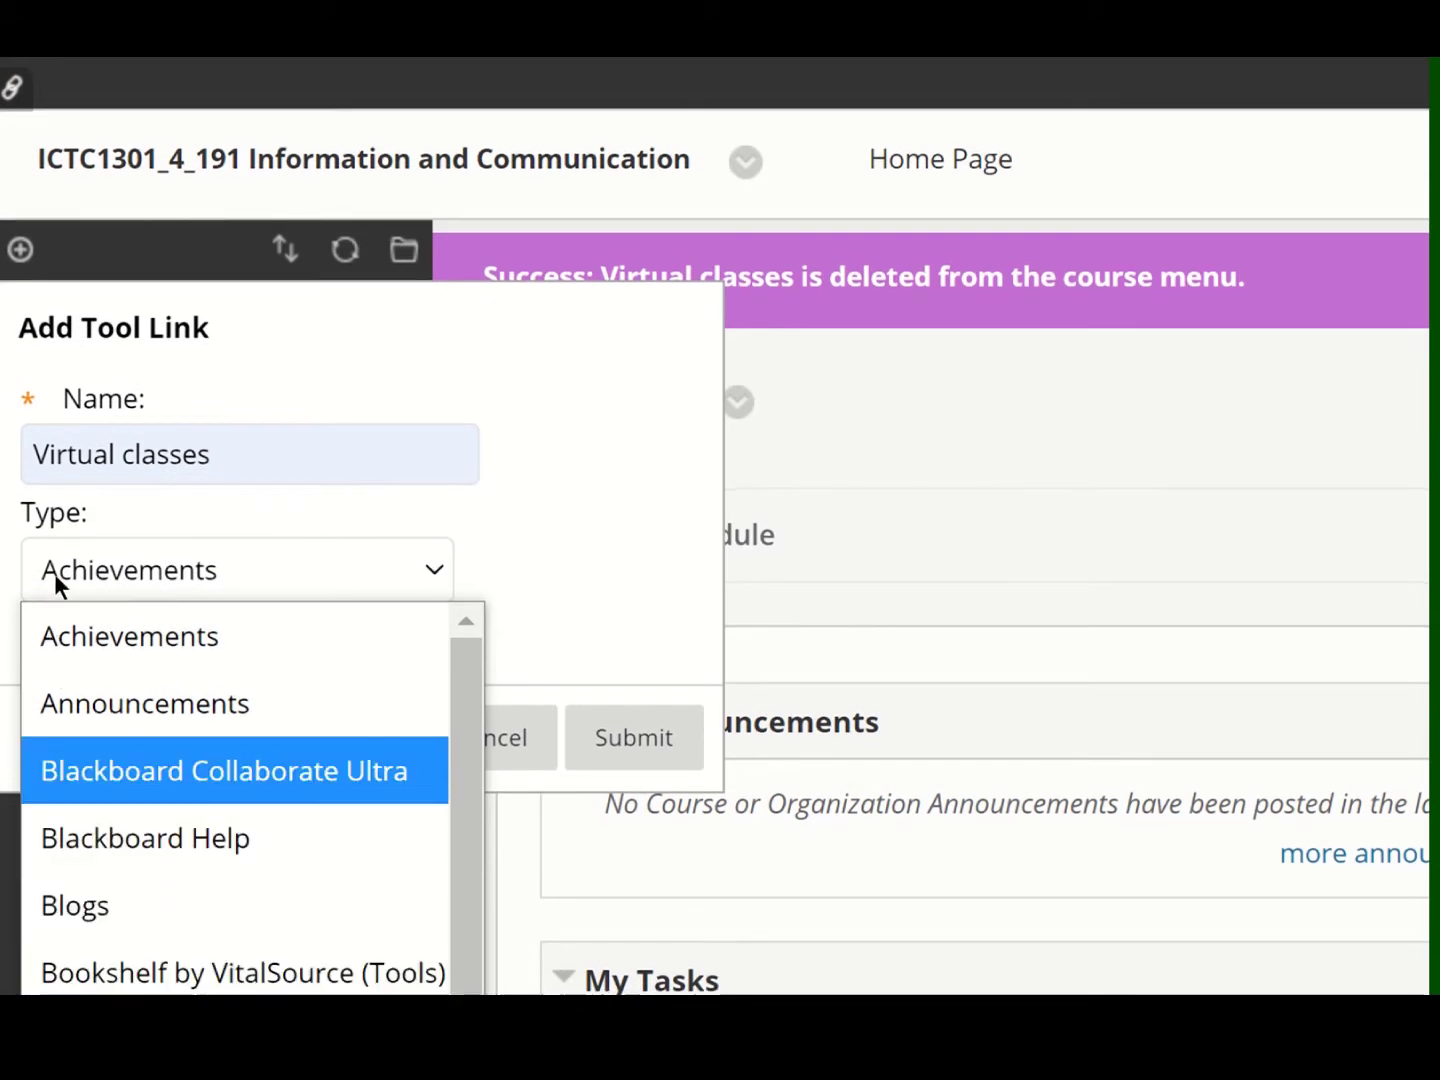
key(Return)
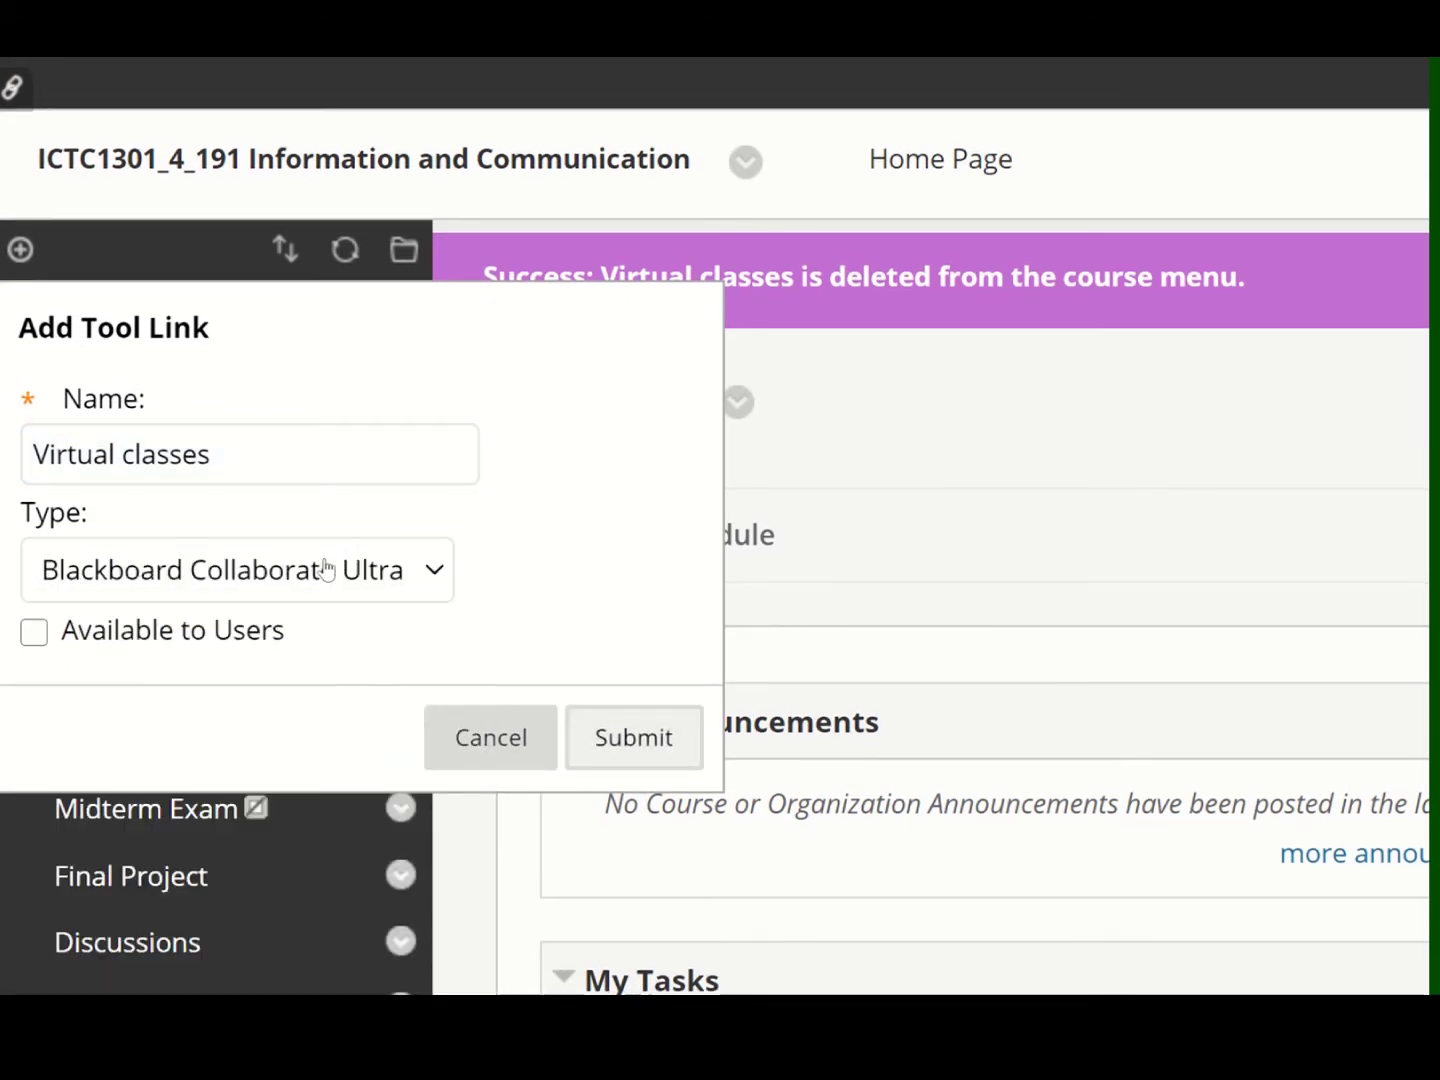
key(Escape)
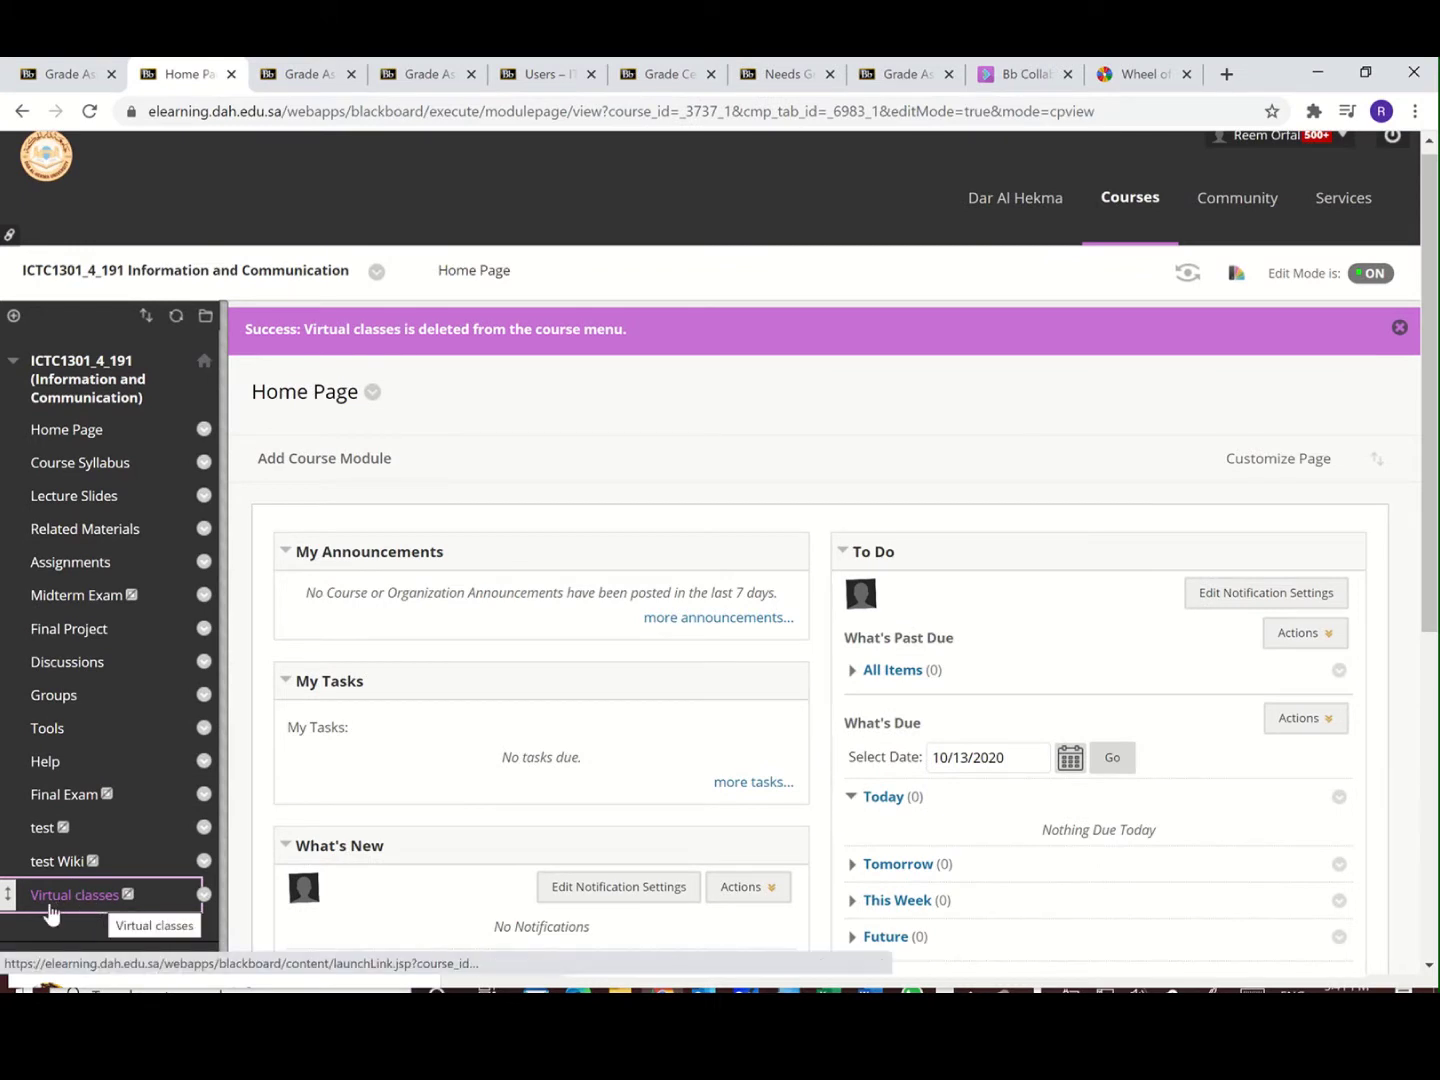
Step: Open the Virtual classes course menu link to reach the Collaborate Ultra sessions page
click(90, 900)
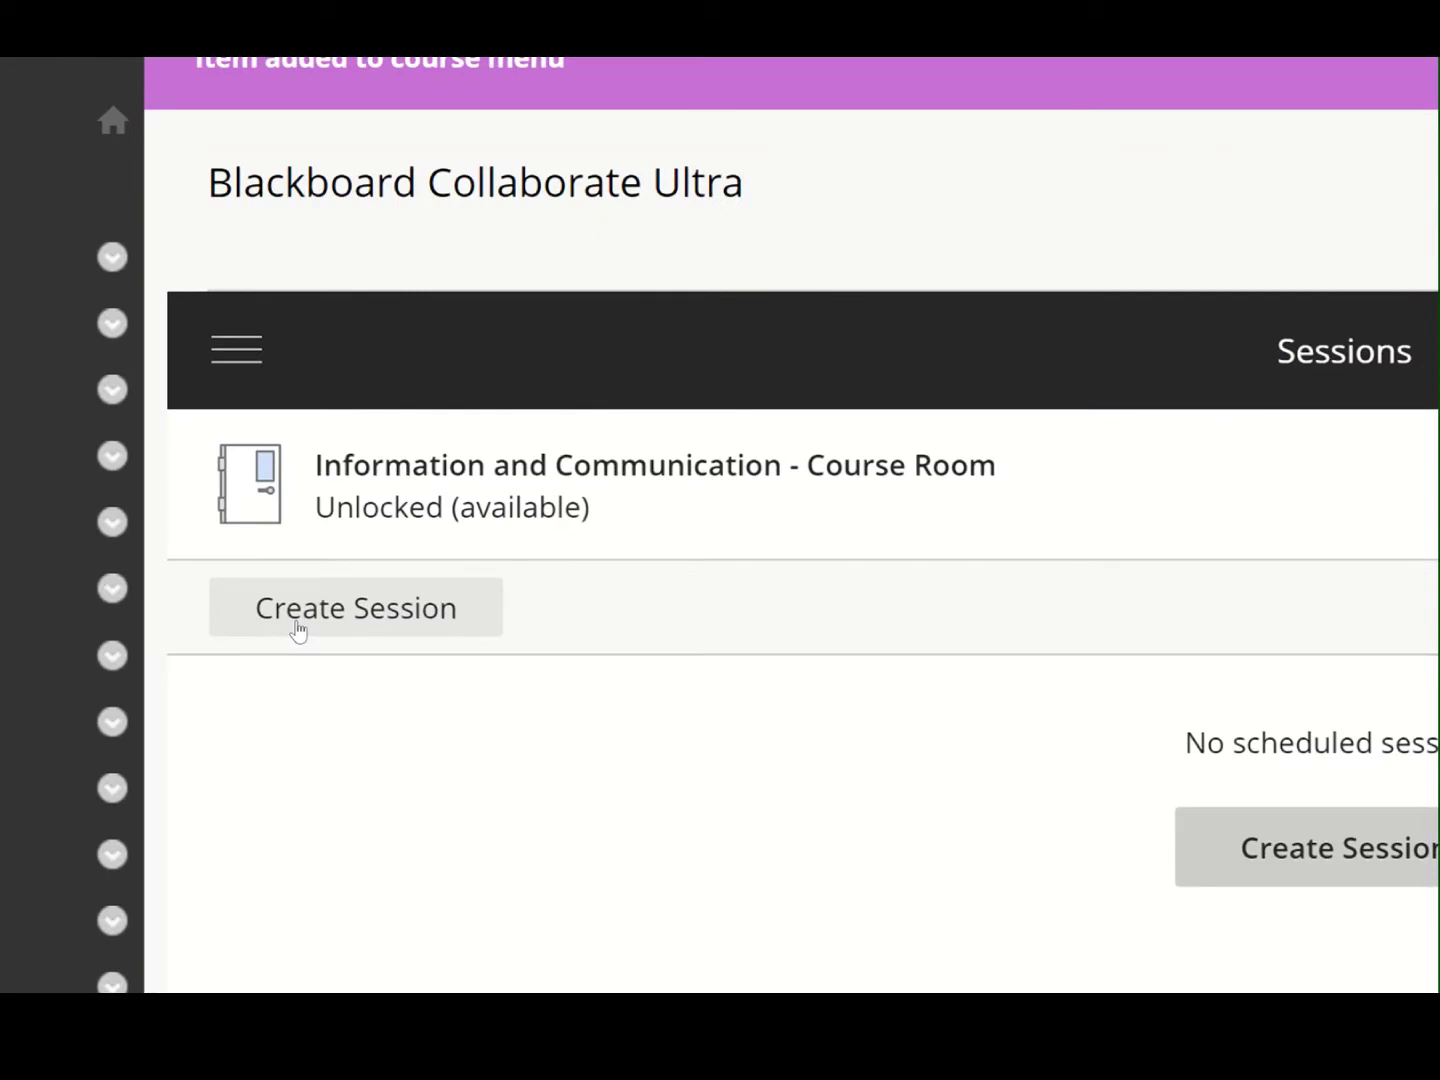
Step: Create and save a 'Virtual Class' session repeating weekly on Tuesdays, ending on 10/14/20
click(325, 613)
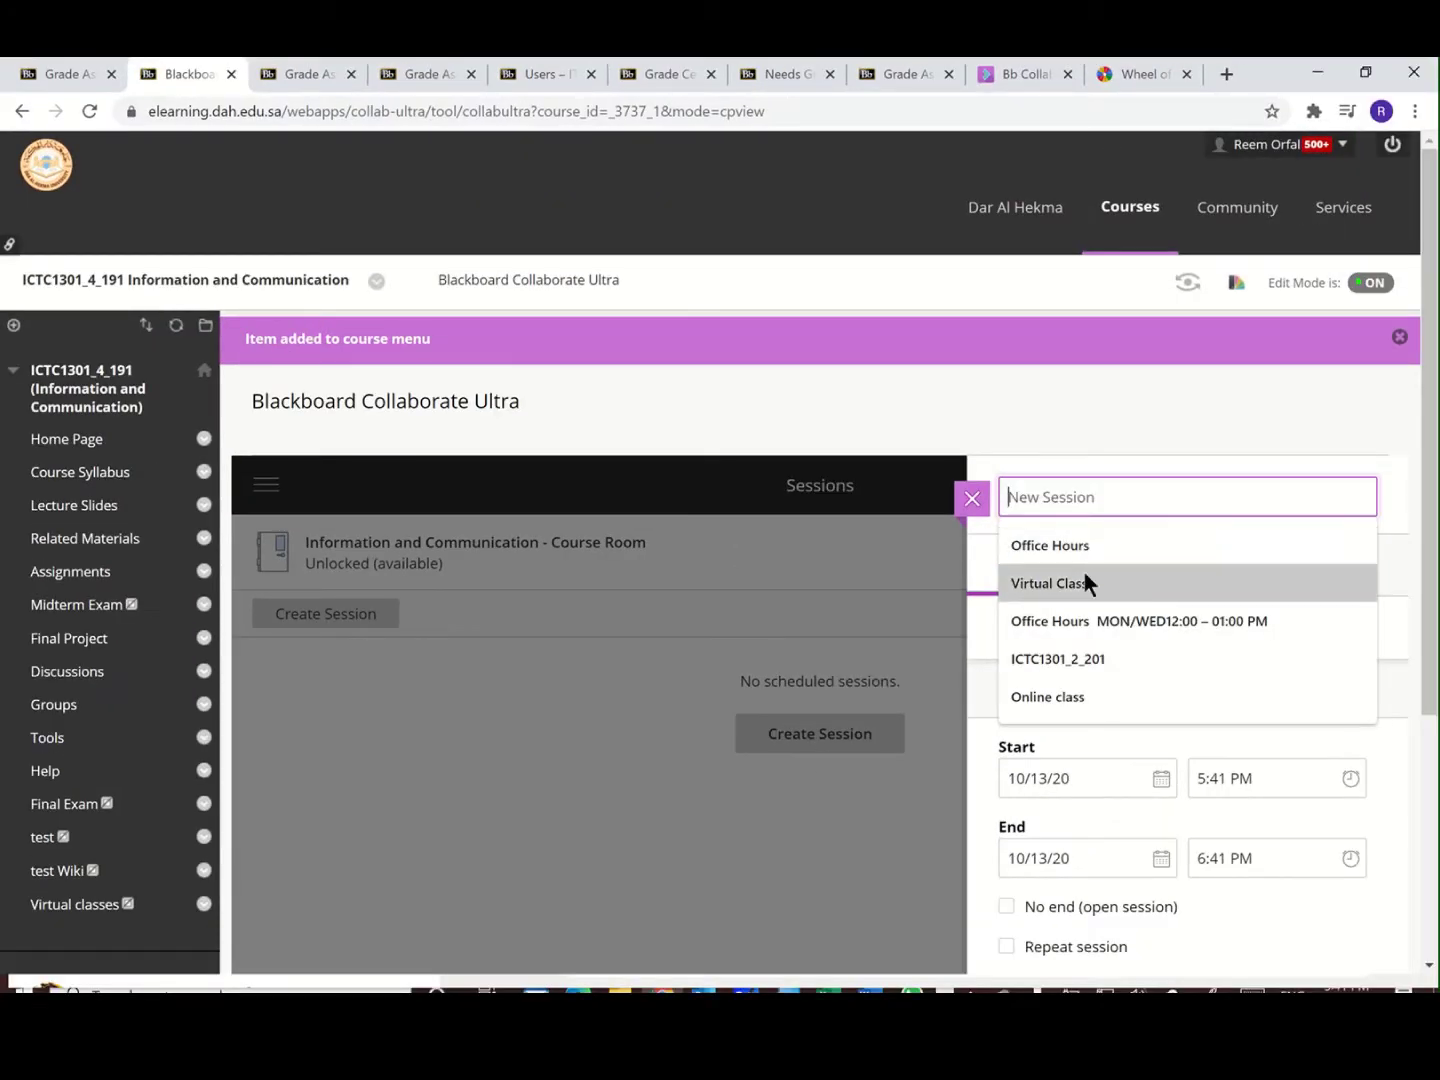
click(1069, 585)
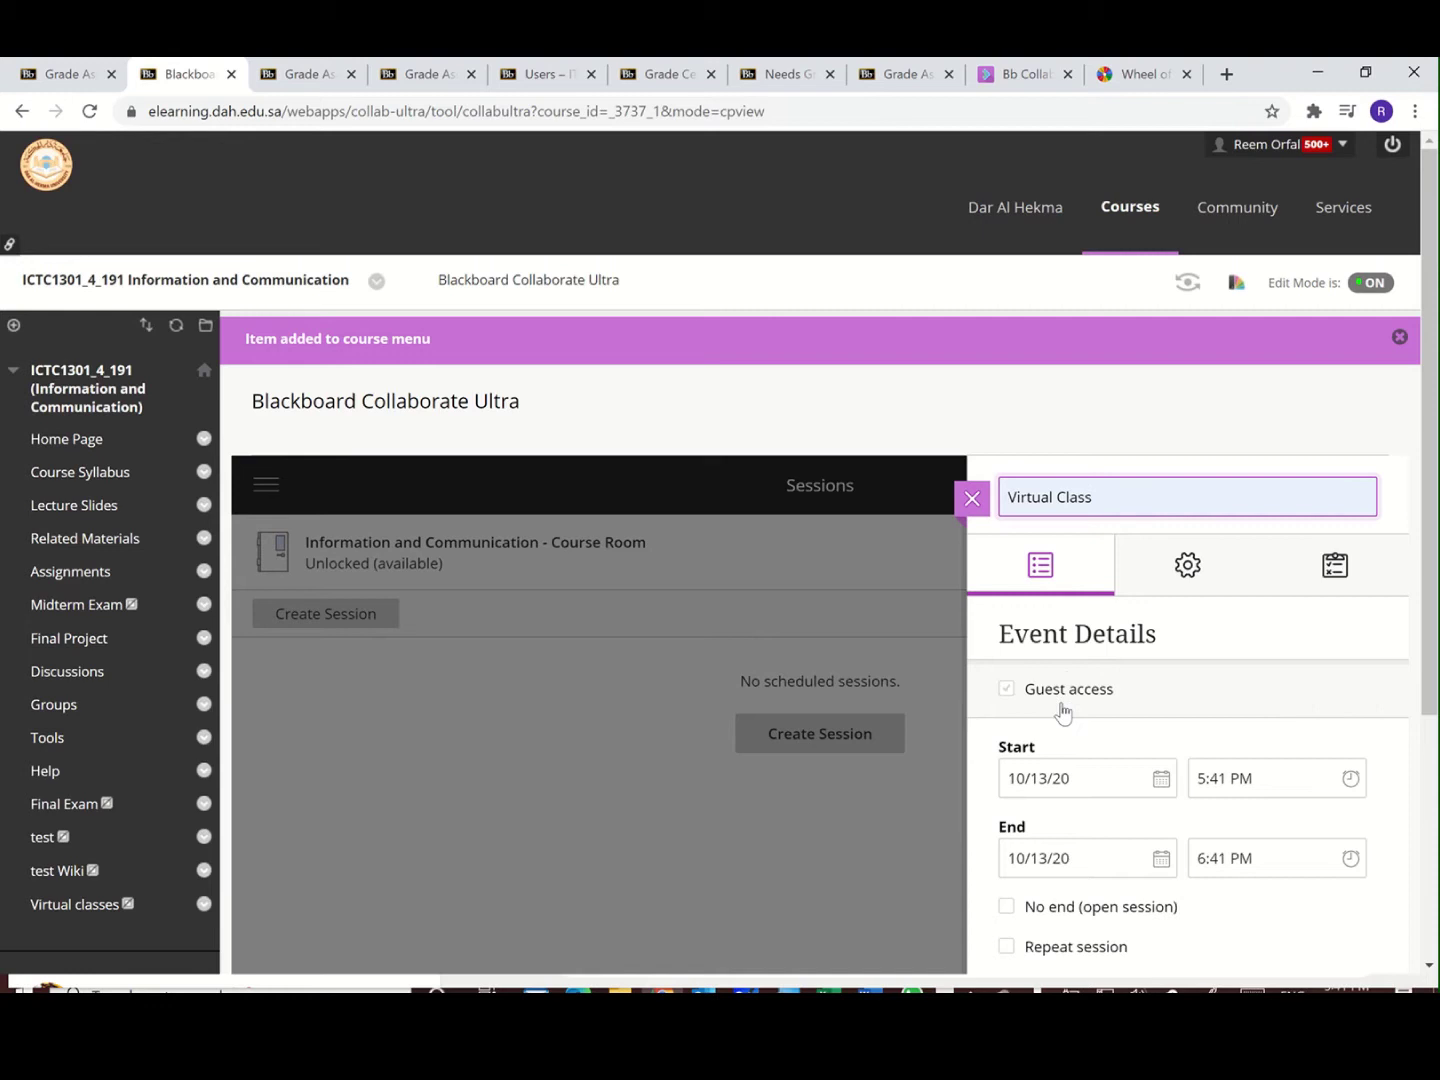
drag(1428, 691, 1431, 788)
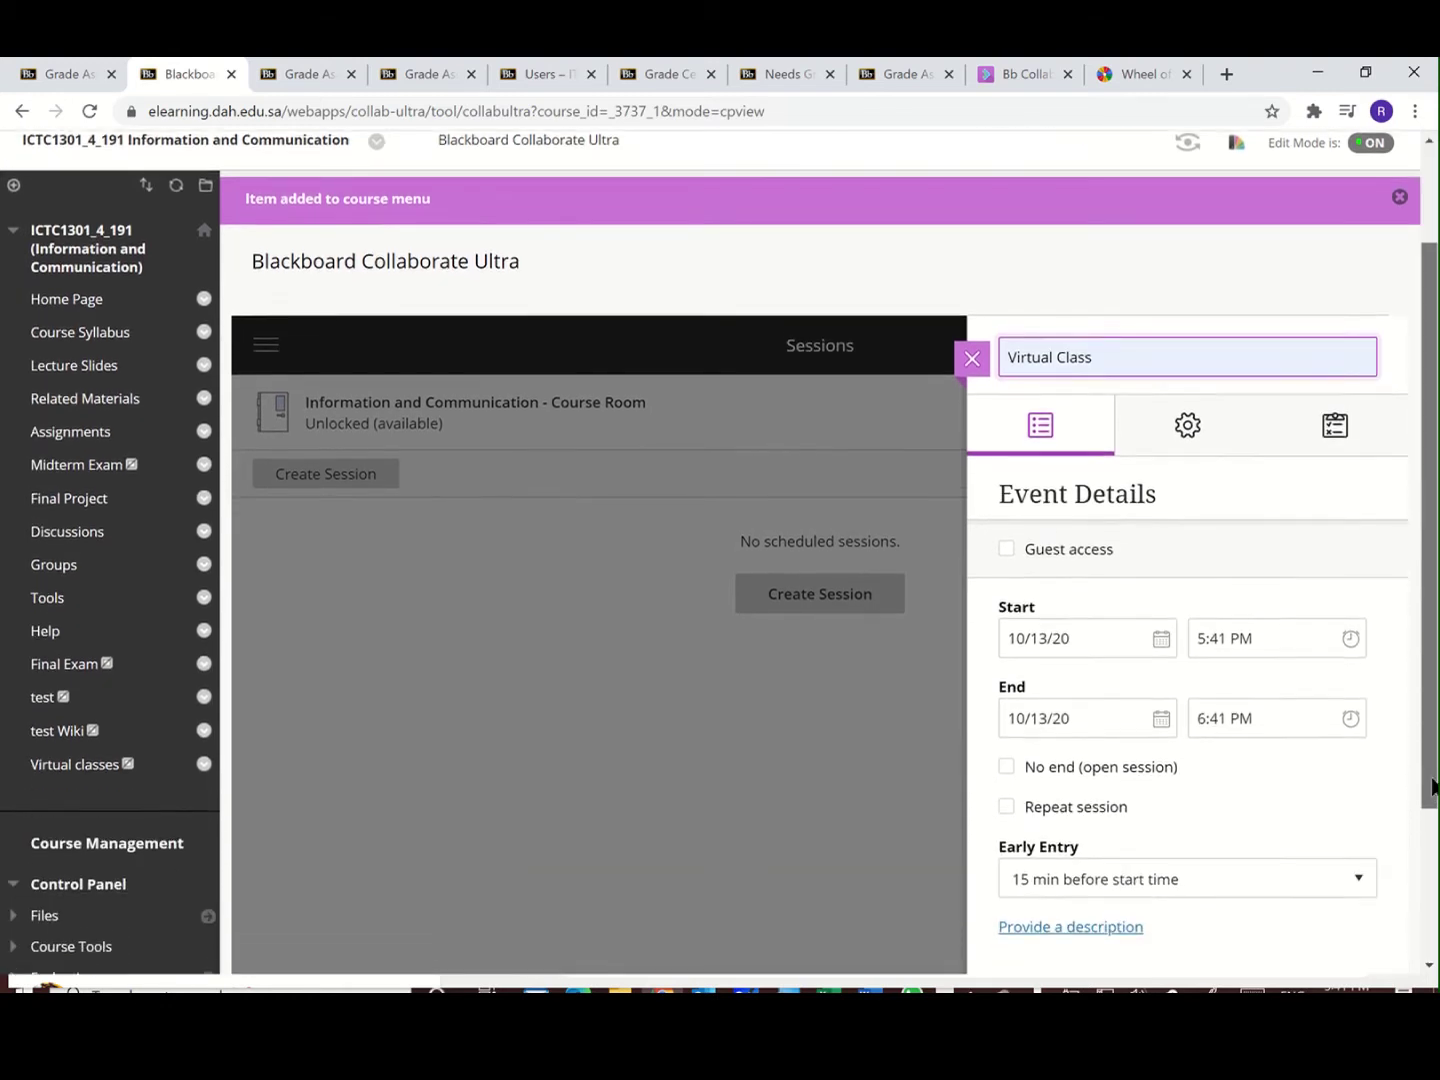
click(1006, 806)
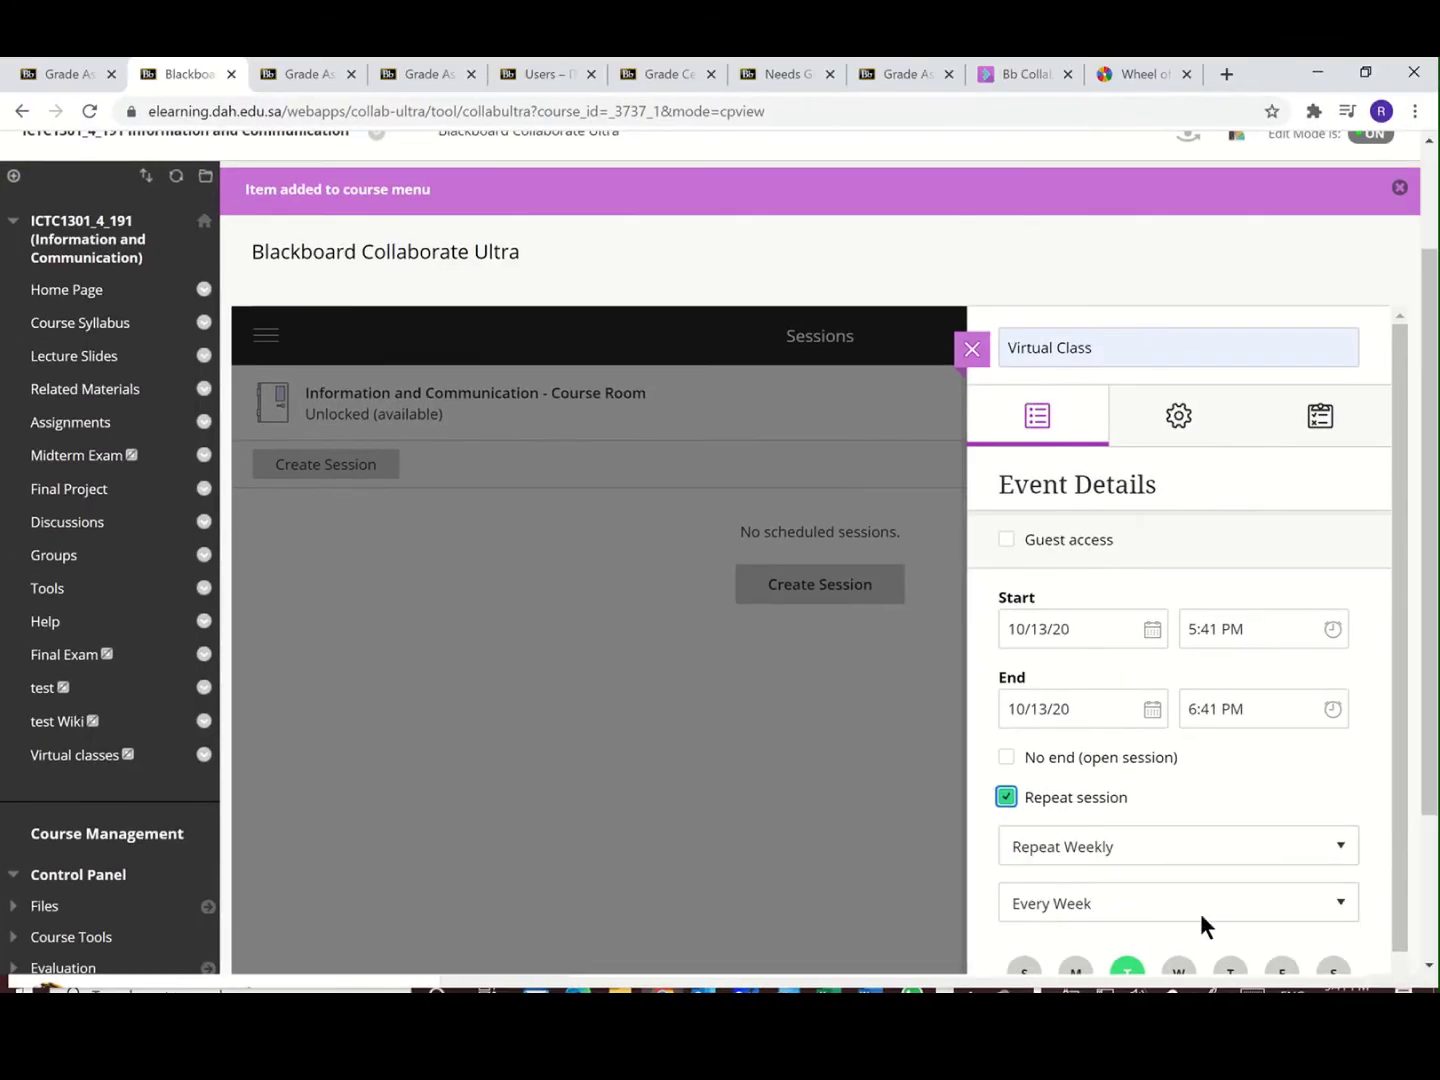
scroll(1200, 913, down, 1)
scroll(1201, 913, down, 1)
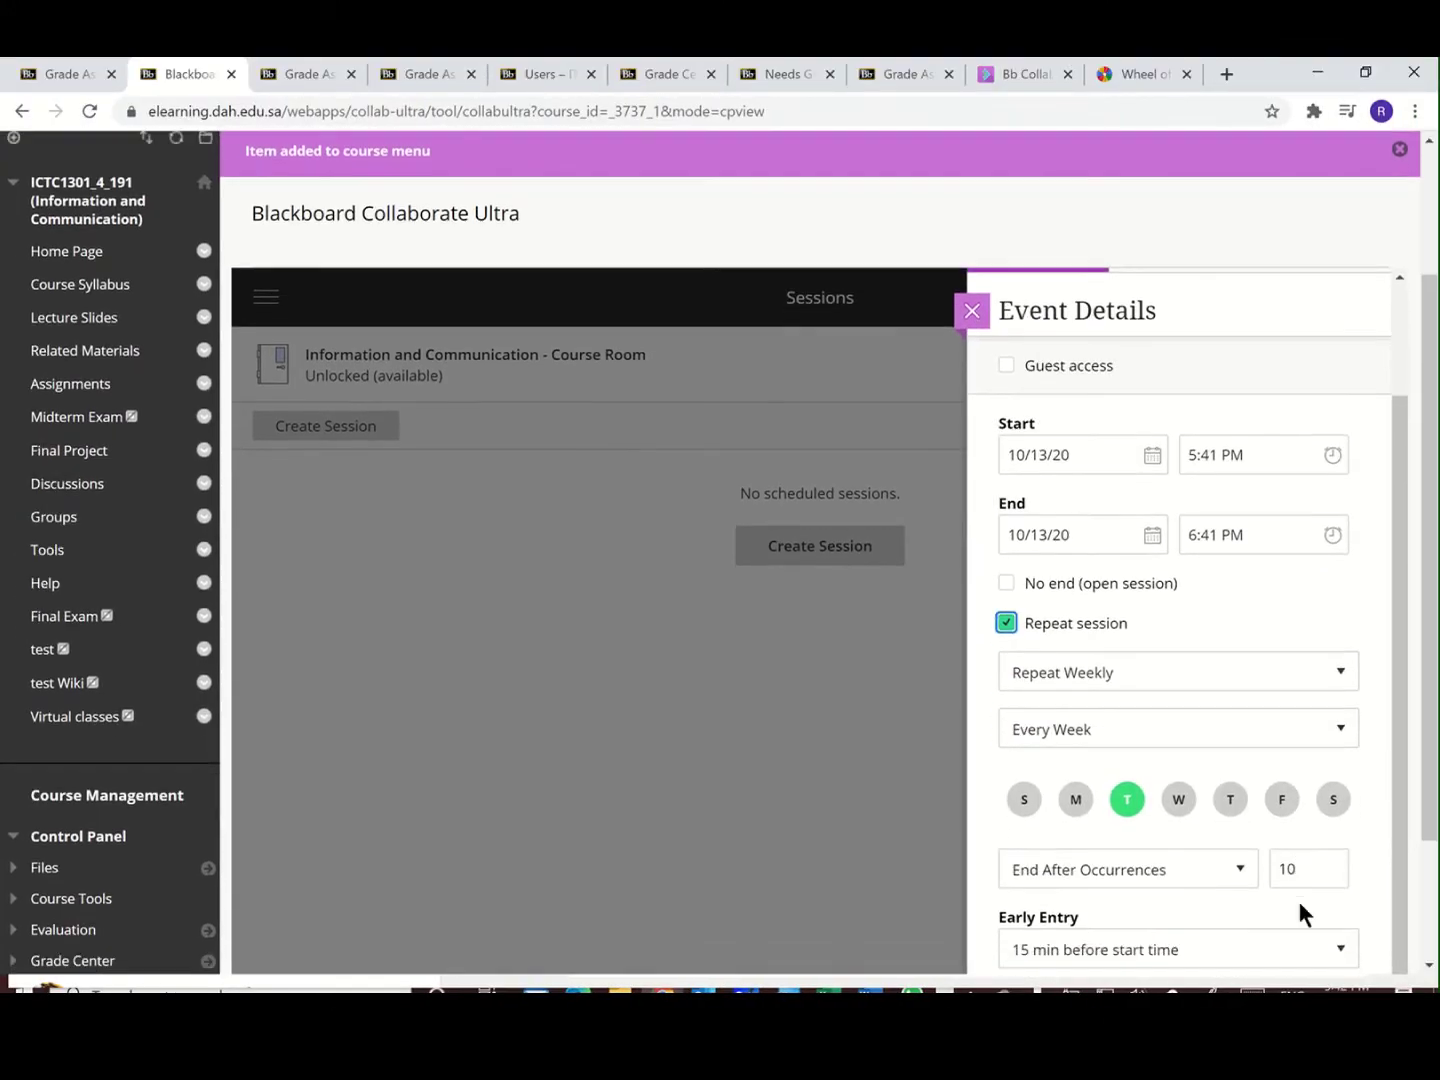
double_click(1294, 871)
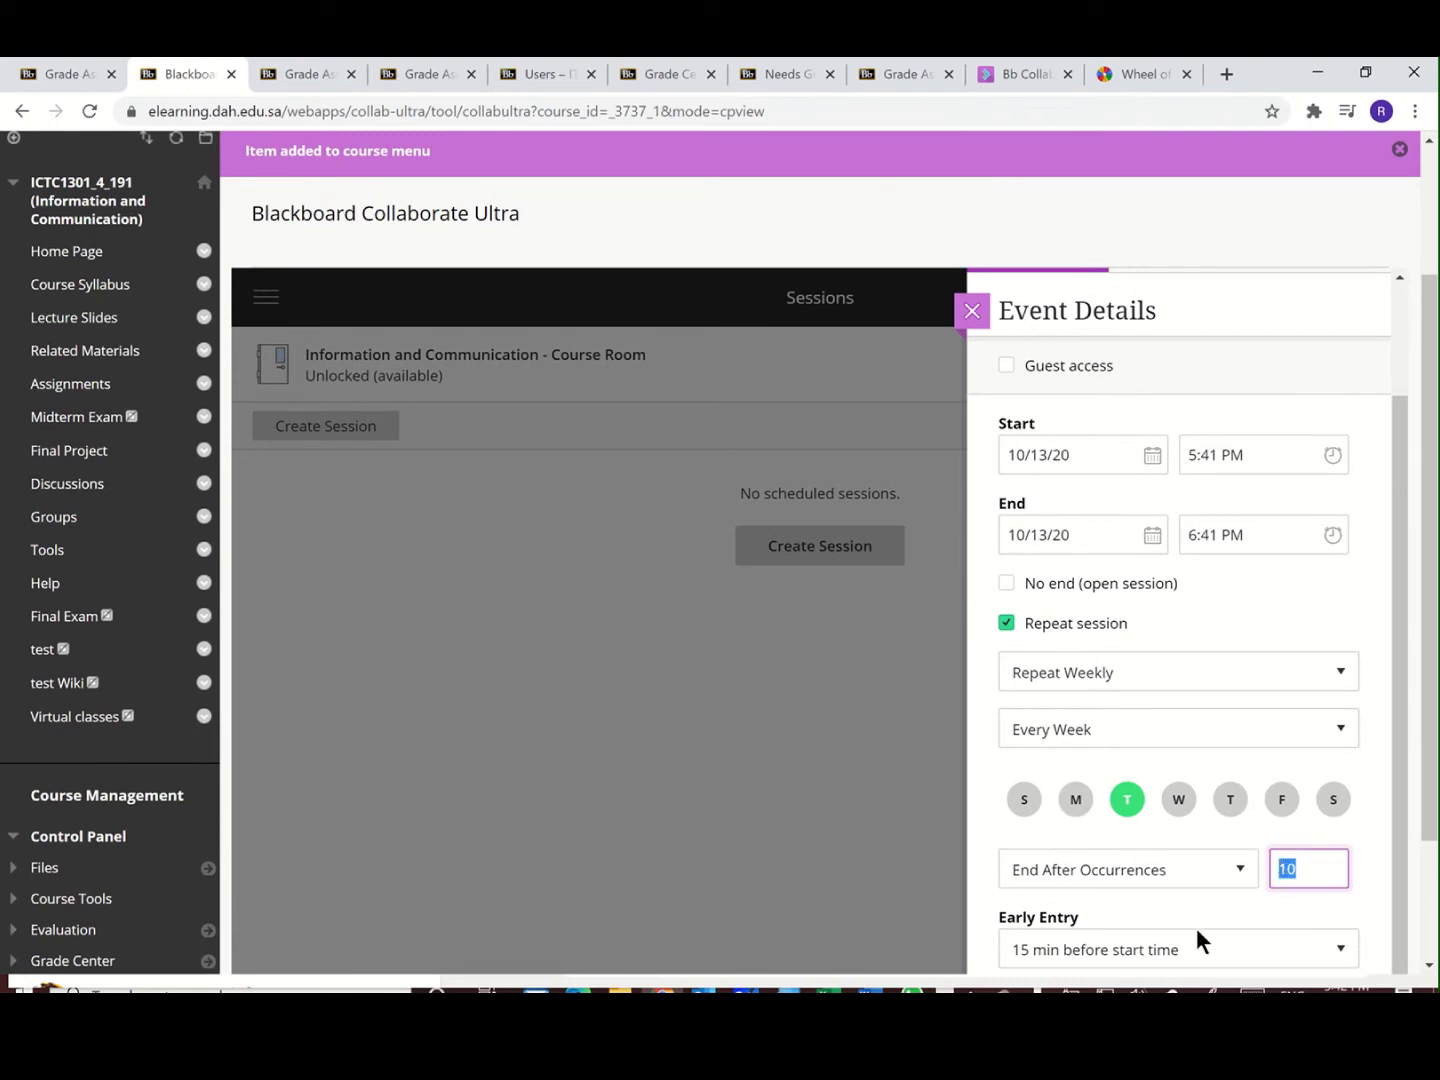
scroll(1196, 928, down, 2)
click(1049, 738)
click(1057, 808)
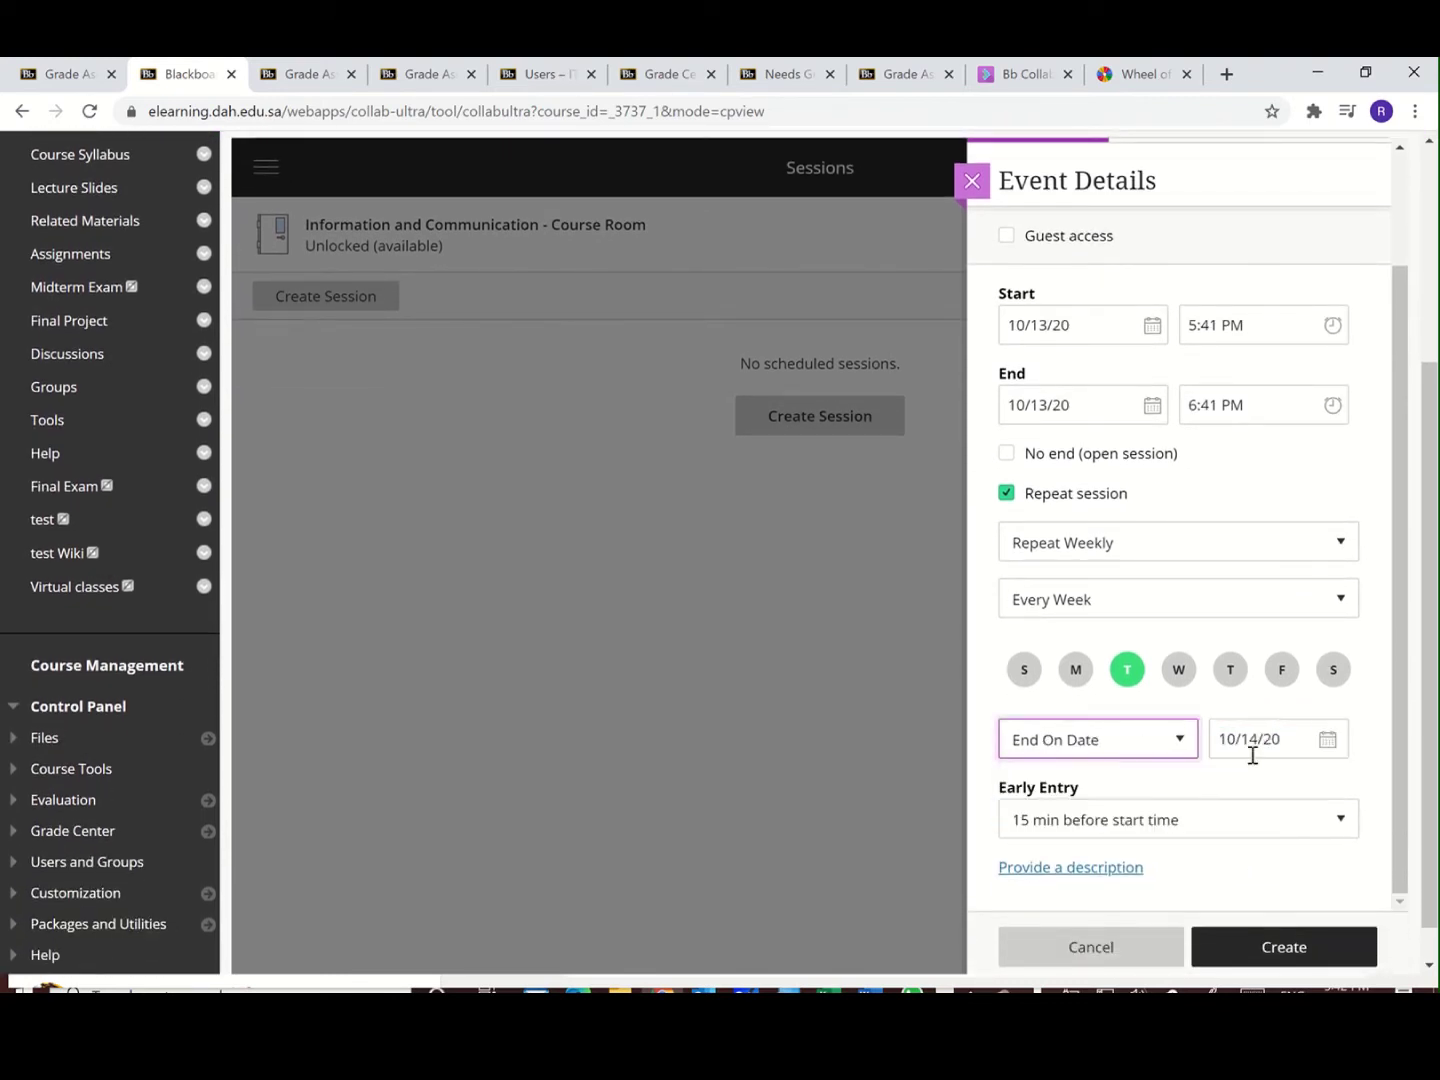
click(1263, 946)
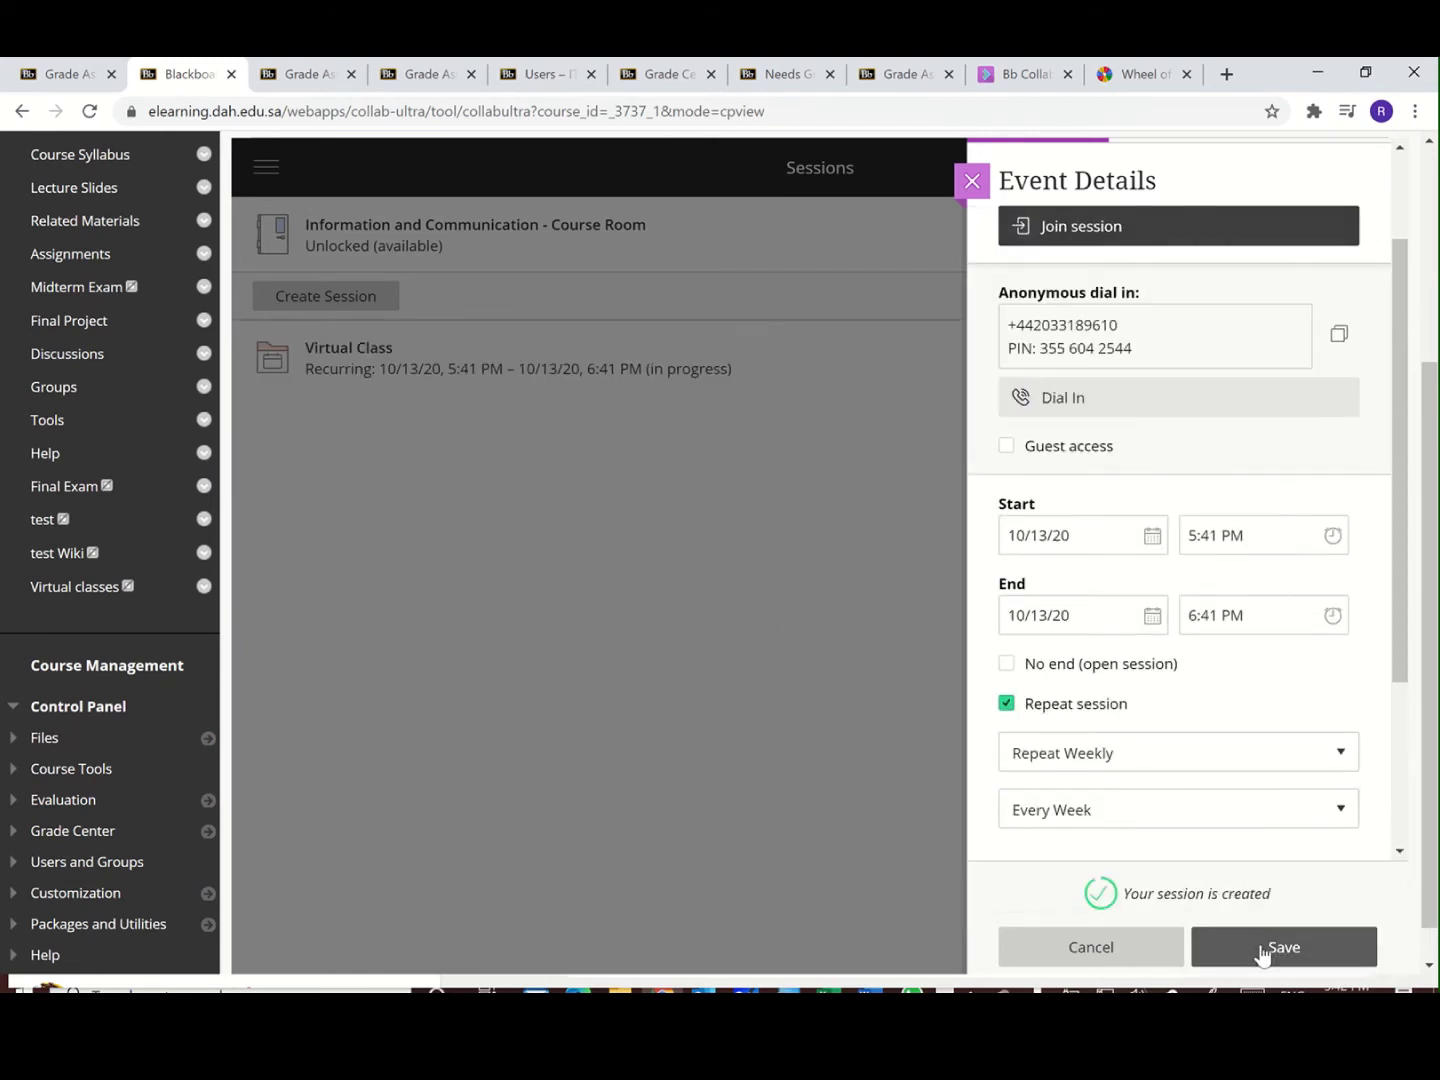
click(1244, 950)
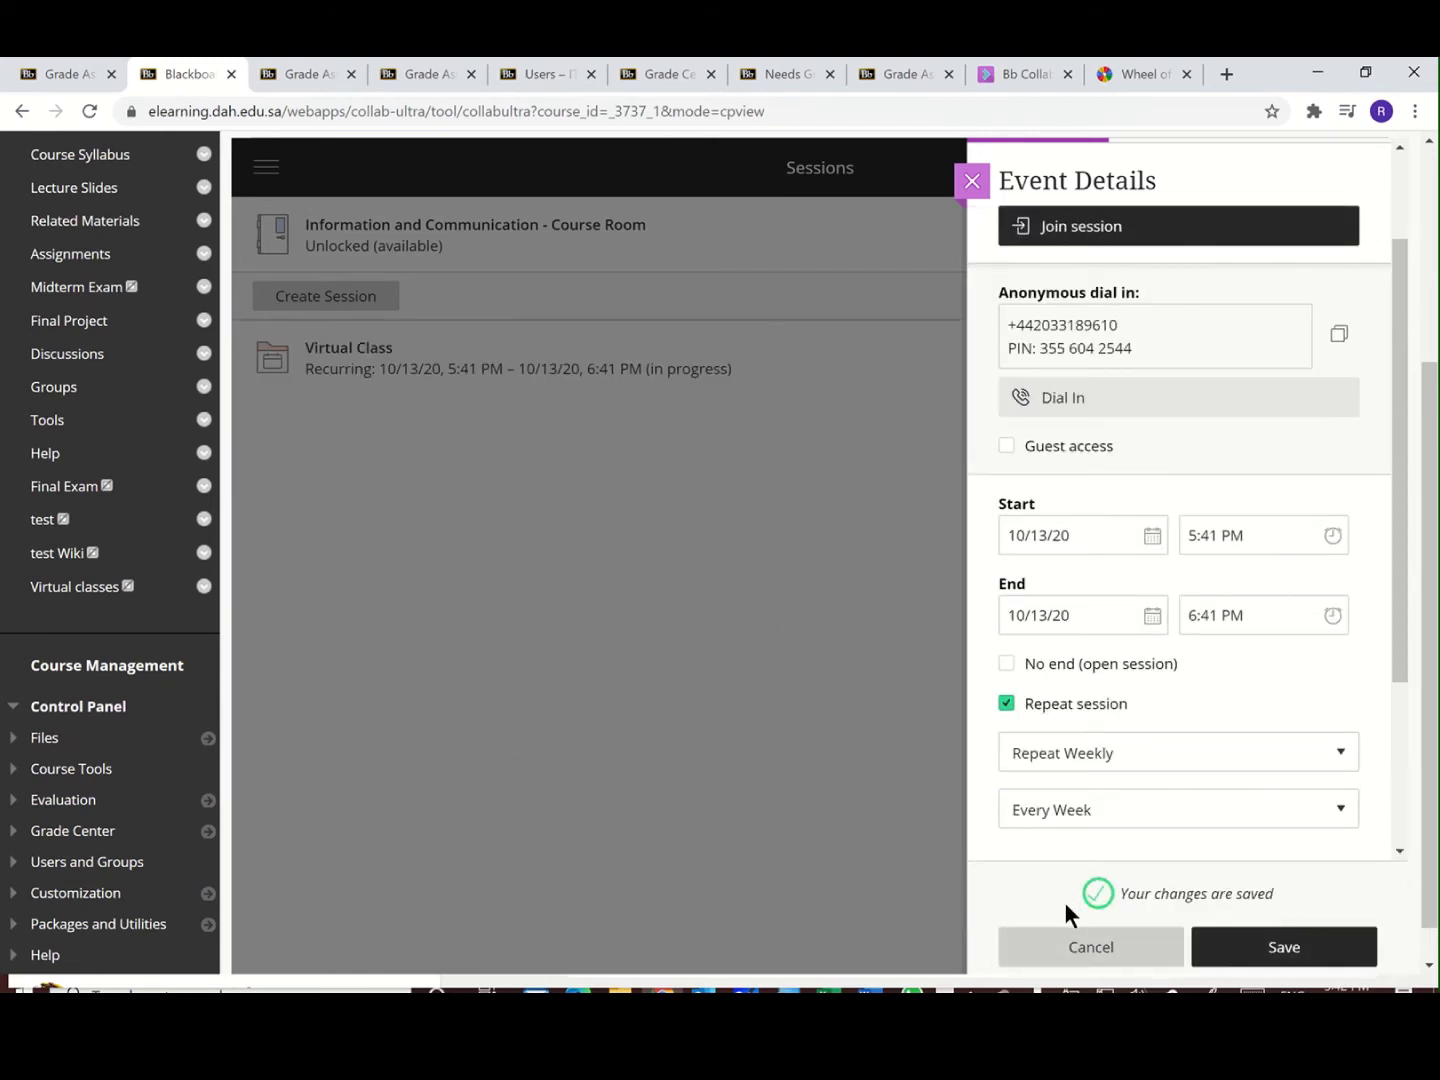
click(1047, 945)
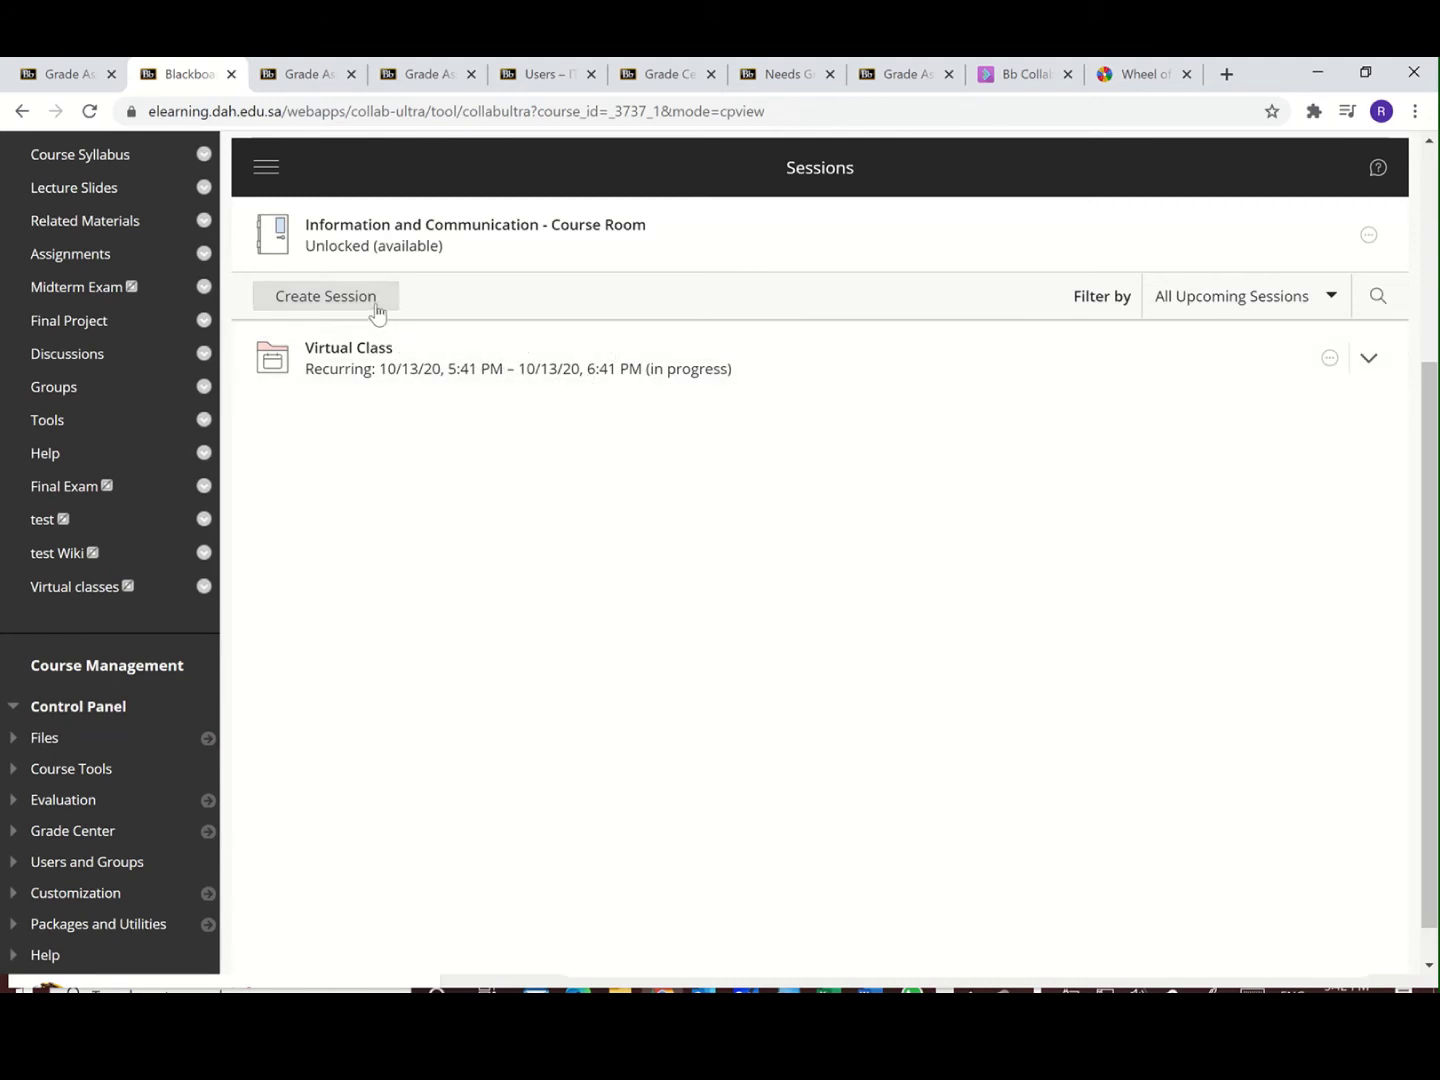
Step: Create an 'Office Hours' session with no end time and guest access enabled
click(338, 296)
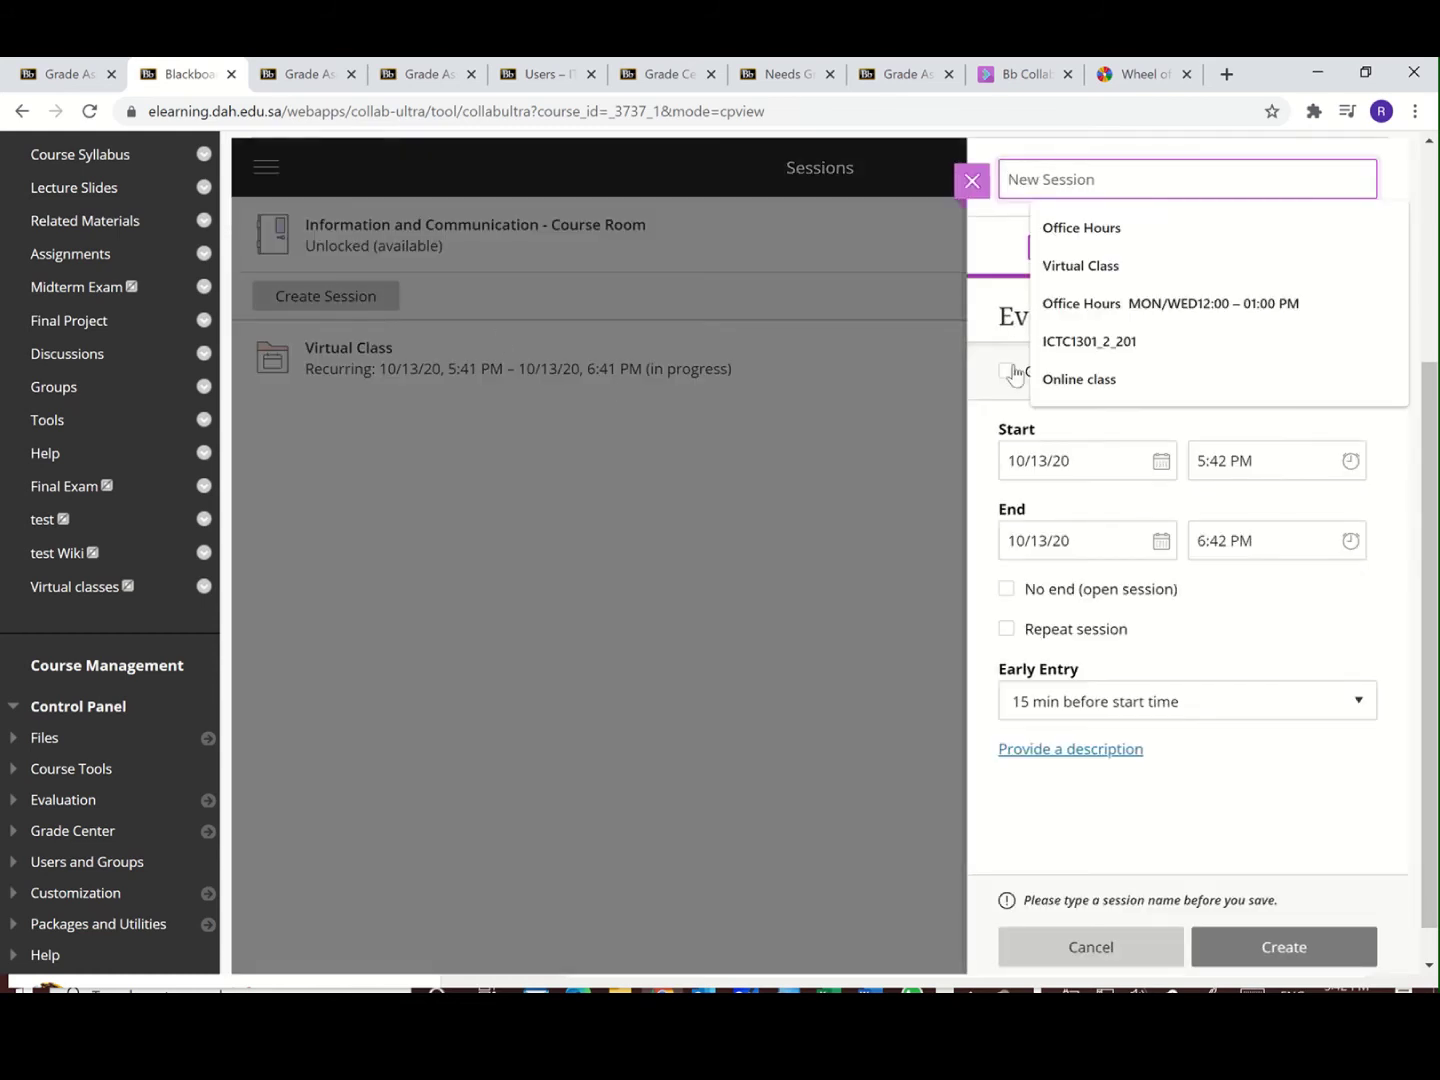
click(1093, 236)
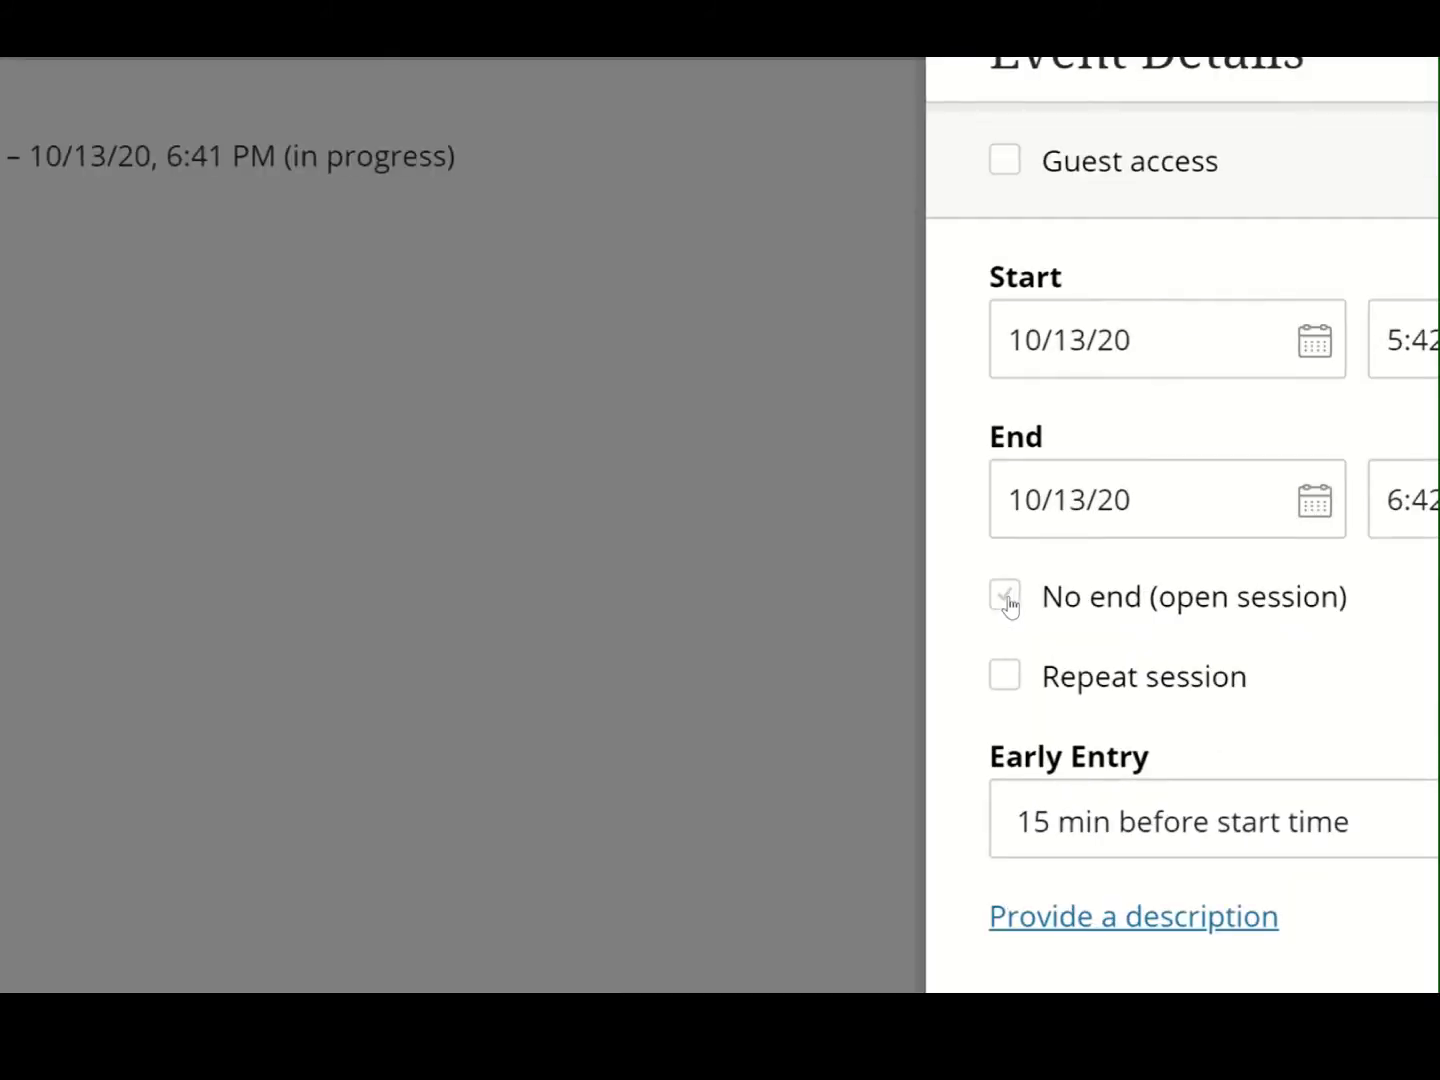
click(1006, 596)
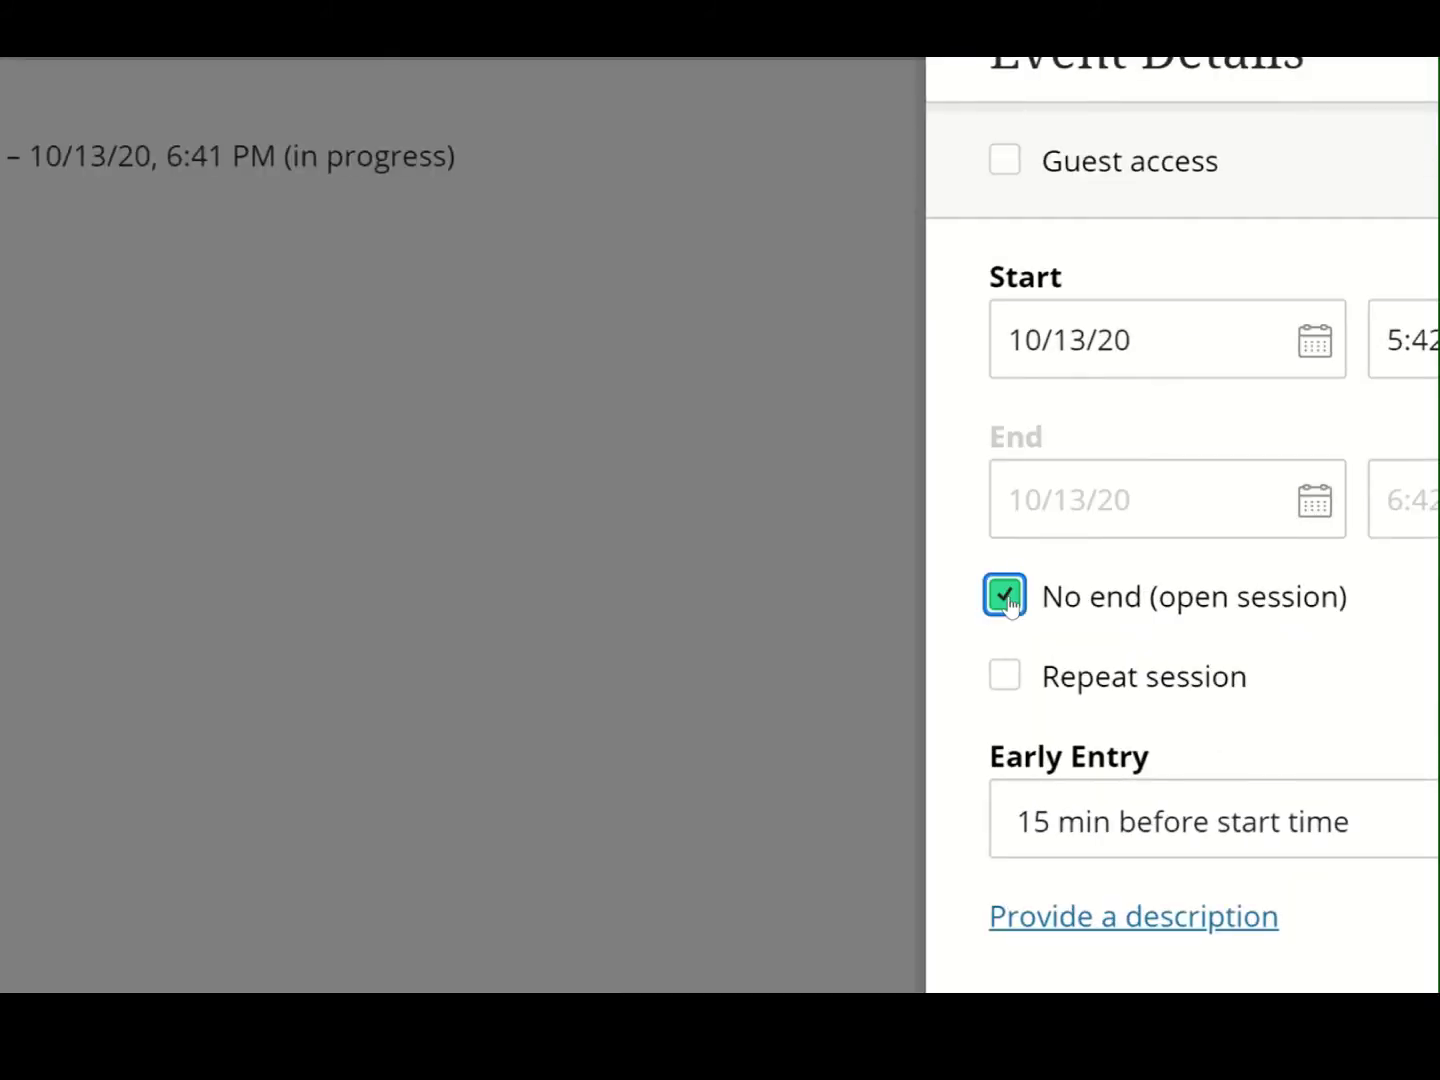
click(1004, 262)
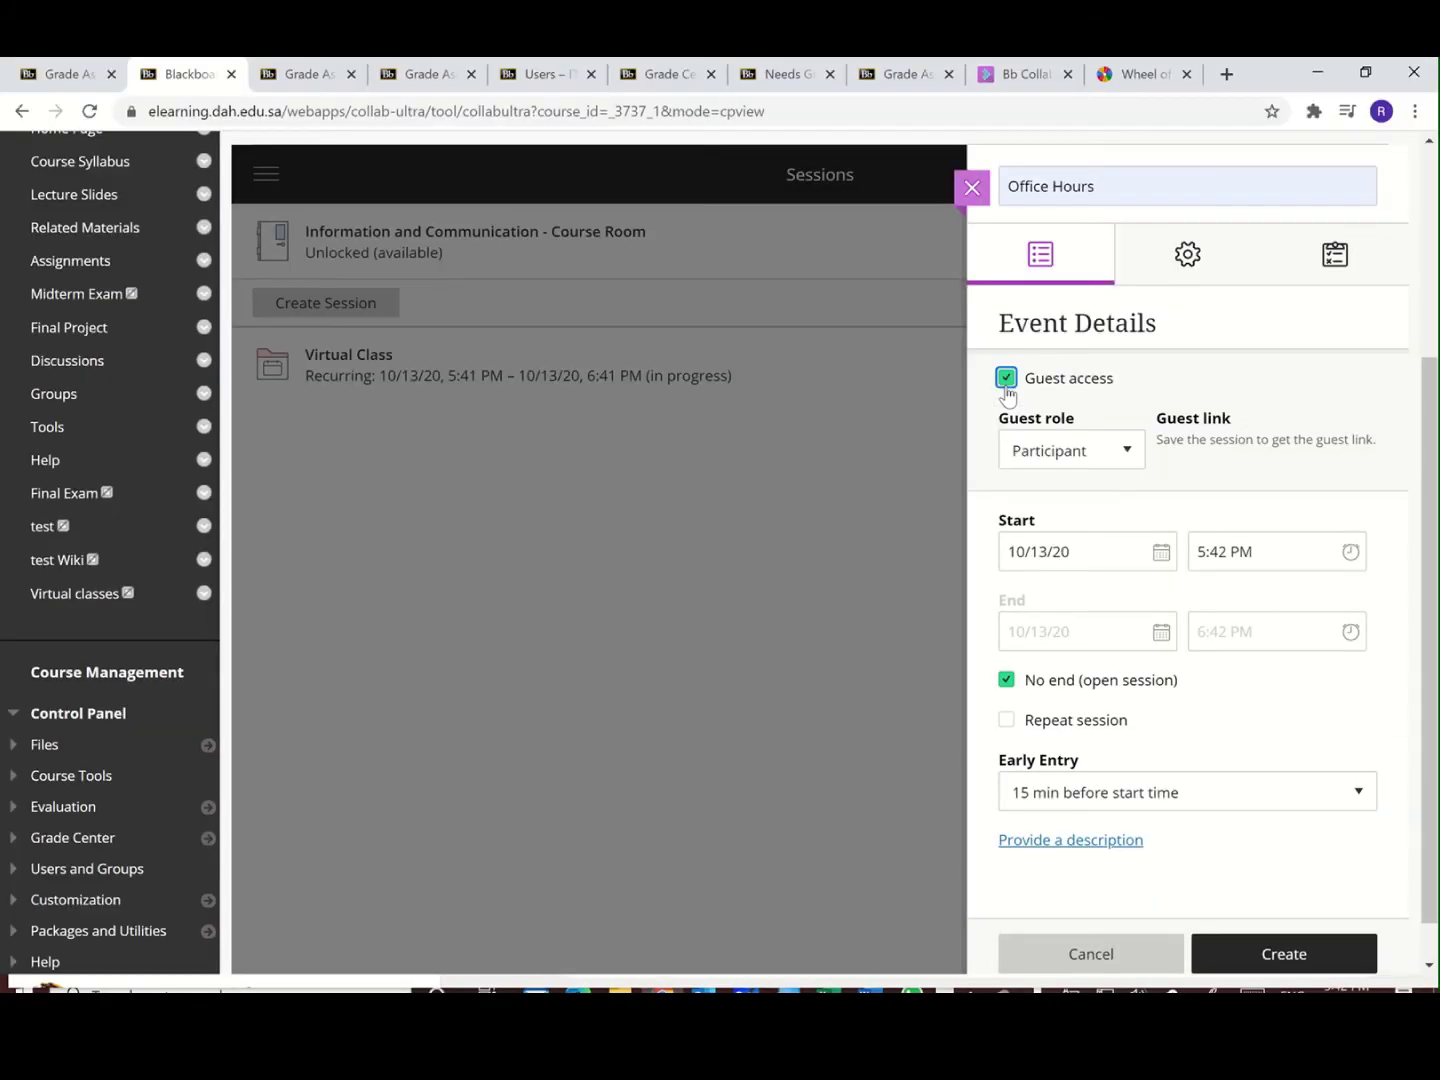
click(1284, 952)
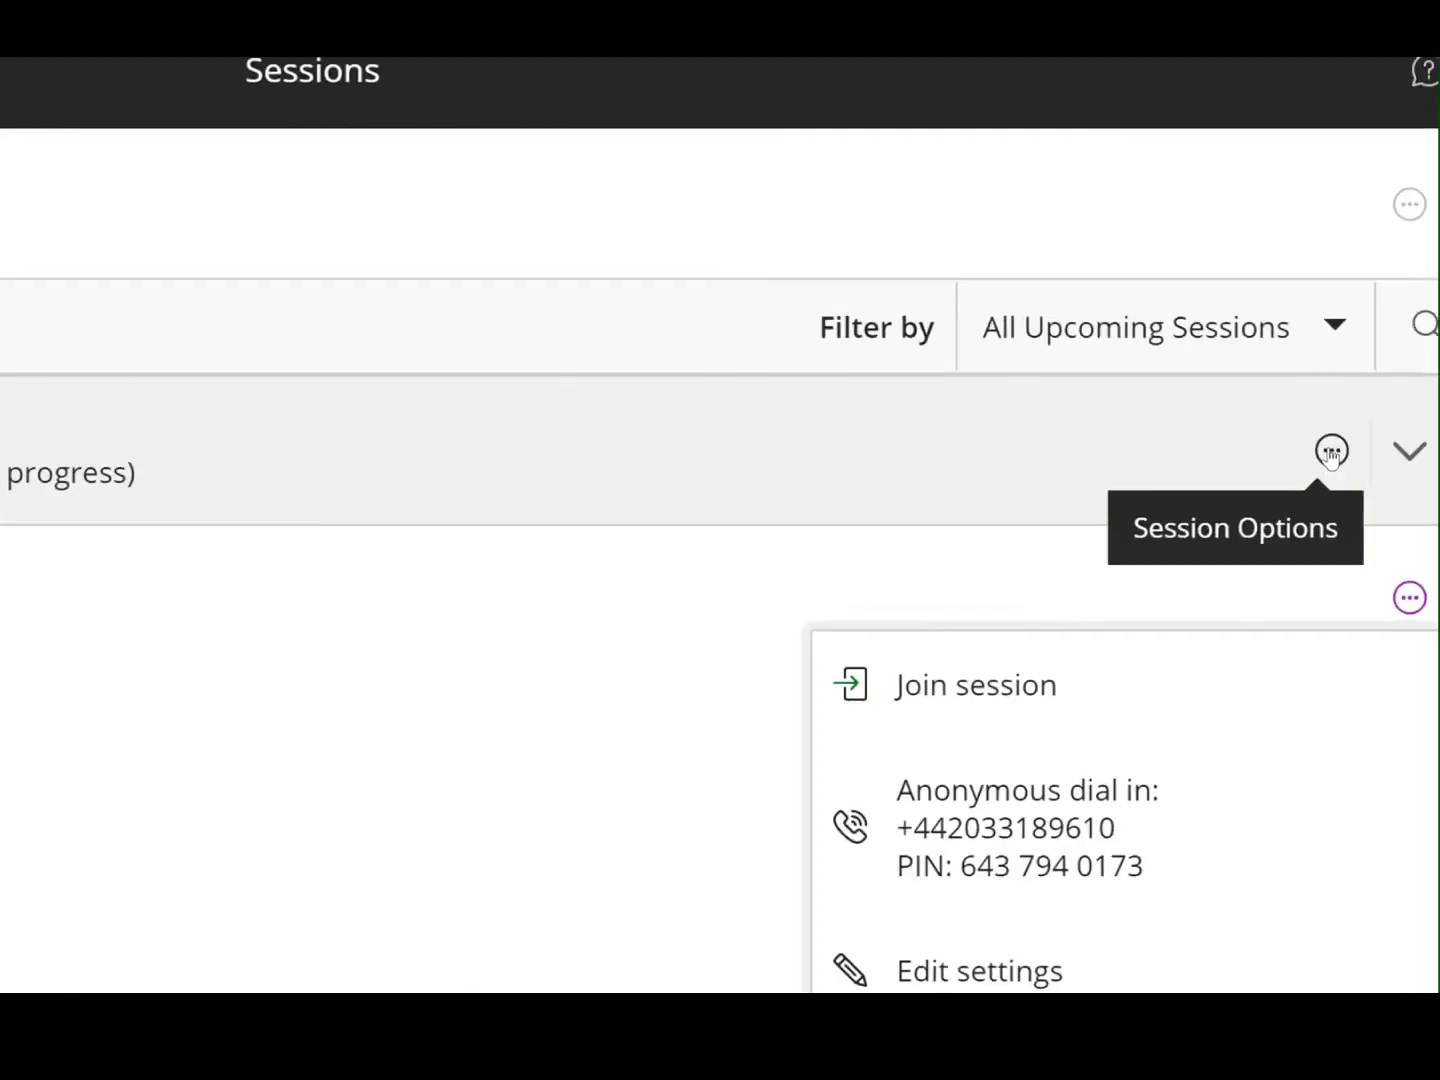
Step: Show the Session Options menu for the Virtual Class session
click(1332, 453)
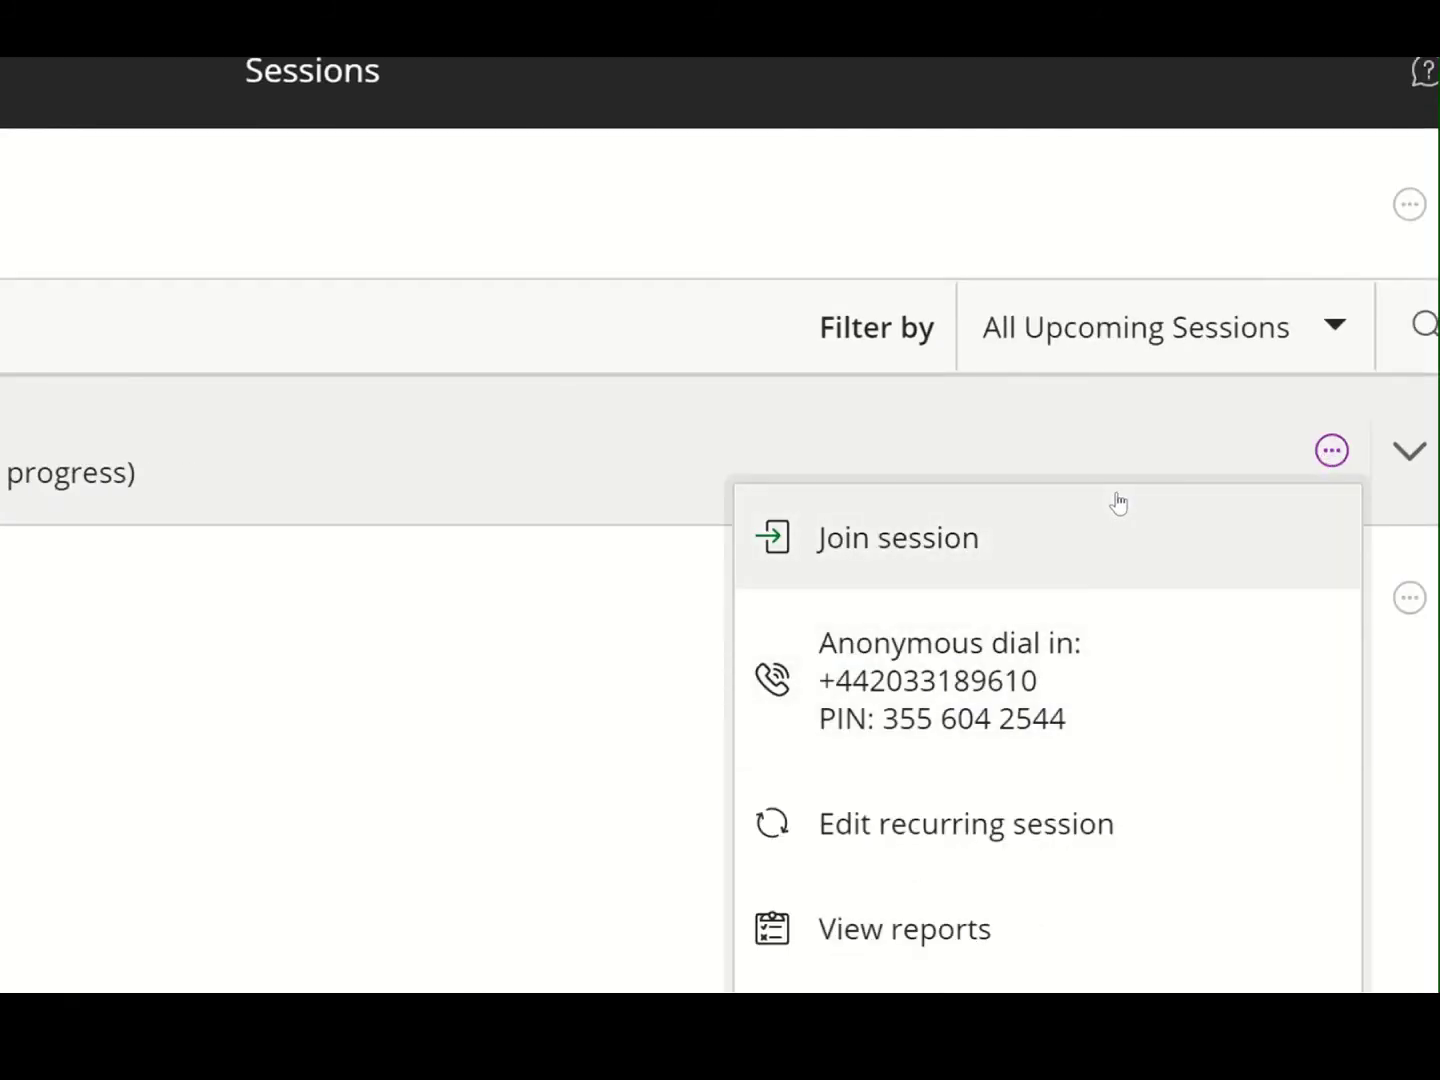